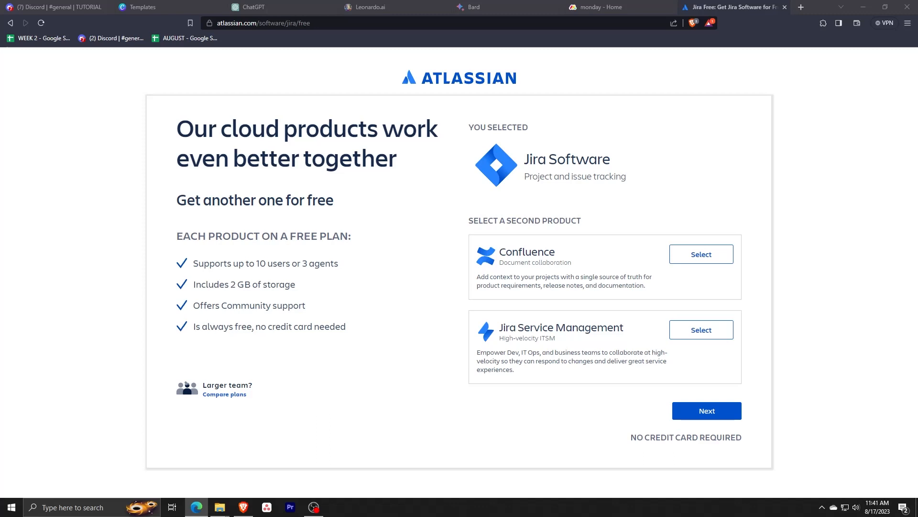
Step: Continue the free signup with only Jira Software, adding no second product, and create the Atlassian account
left_click(502, 301)
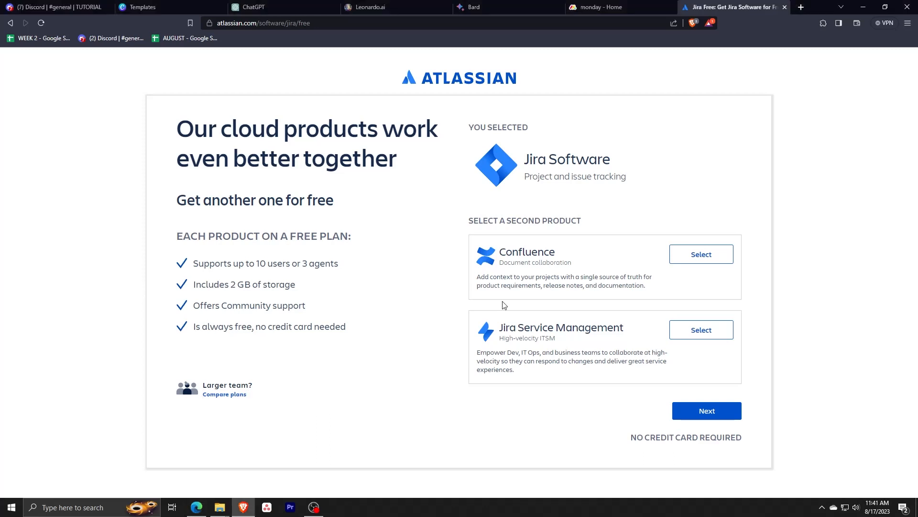
key("alt+Tab")
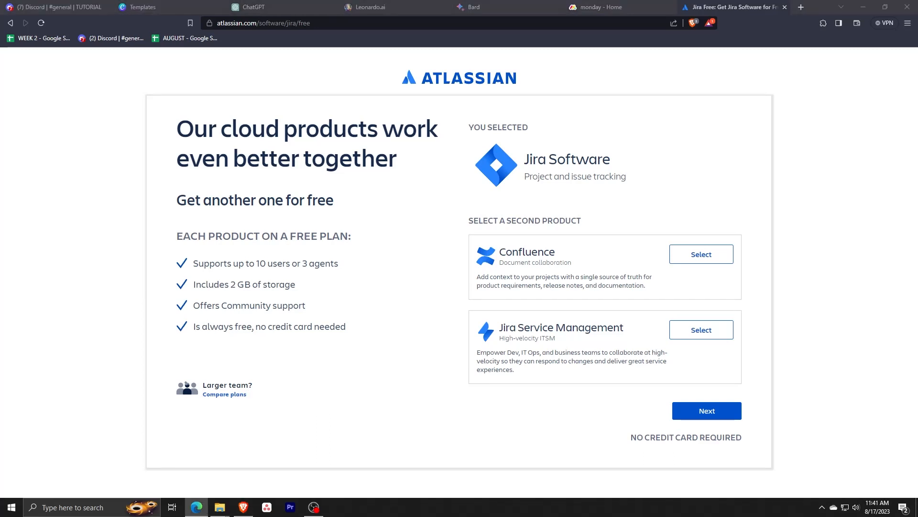
key("alt+Tab")
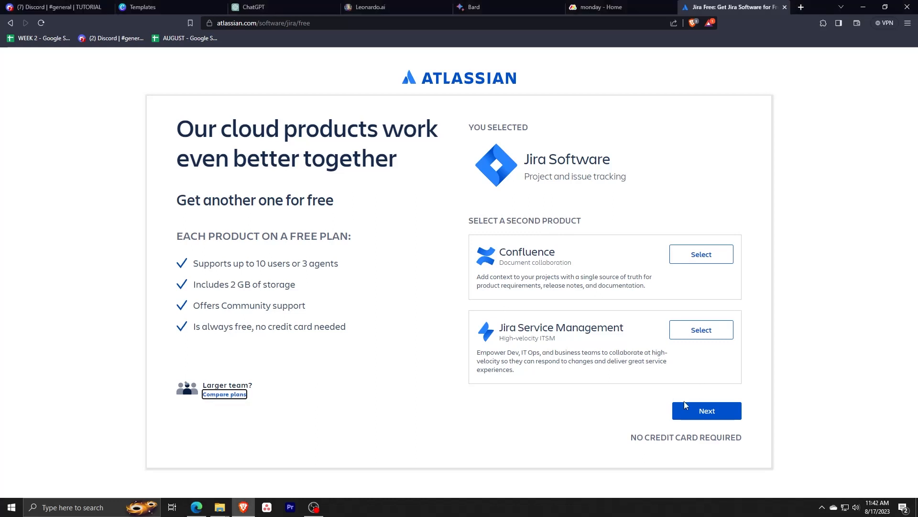
left_click(695, 413)
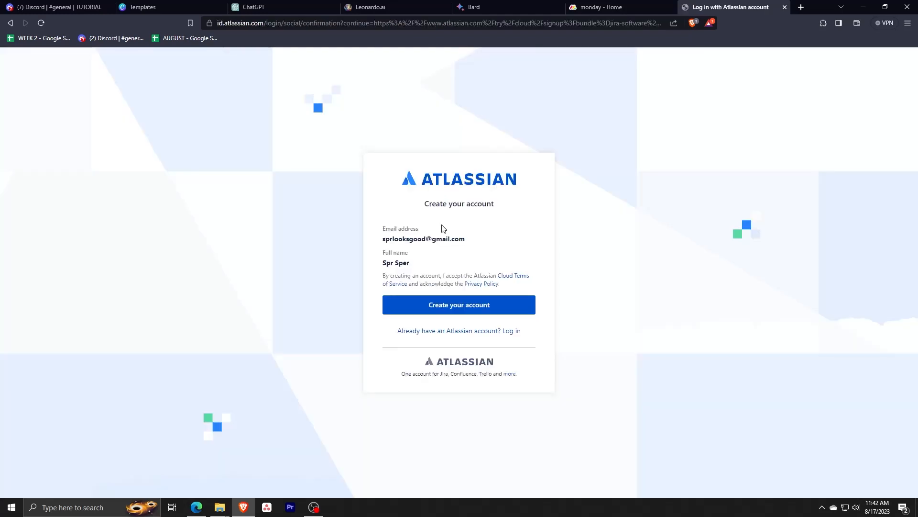
left_click(416, 306)
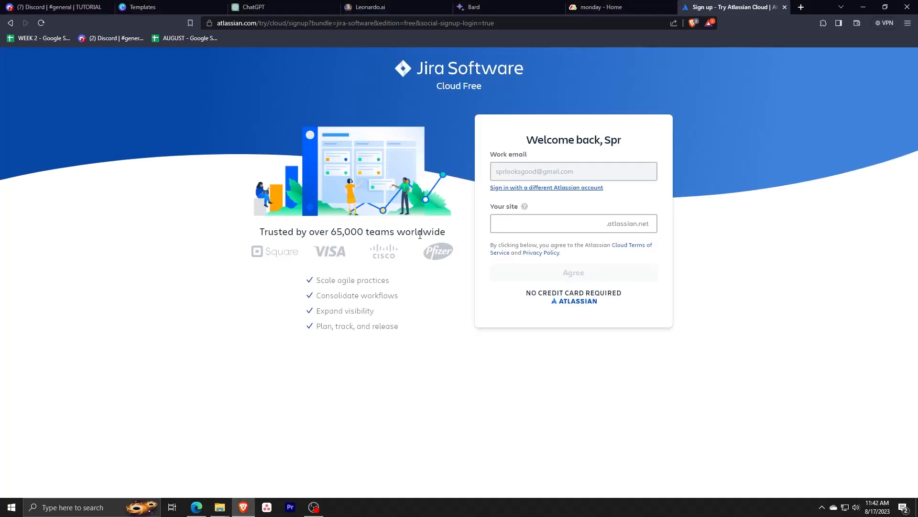
Step: Name the new Atlassian site testingvideos1 and agree to the terms to set it up
left_click(503, 226)
type("testingvideos1")
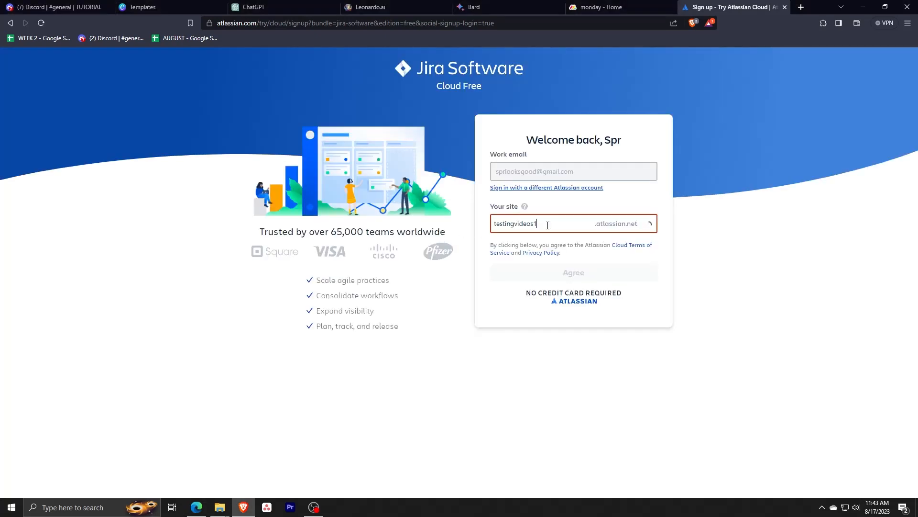
left_click(533, 276)
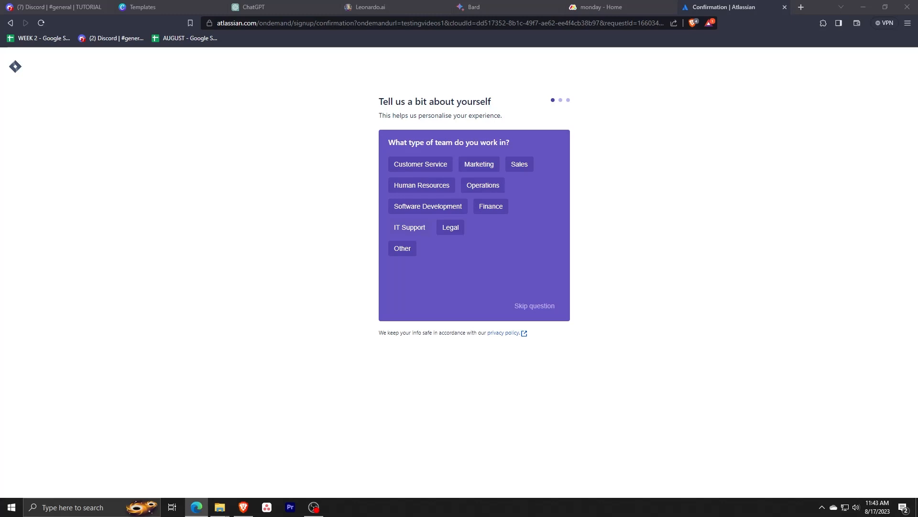
Step: Skip the onboarding questions about team type, role and main tasks
key("alt+Tab")
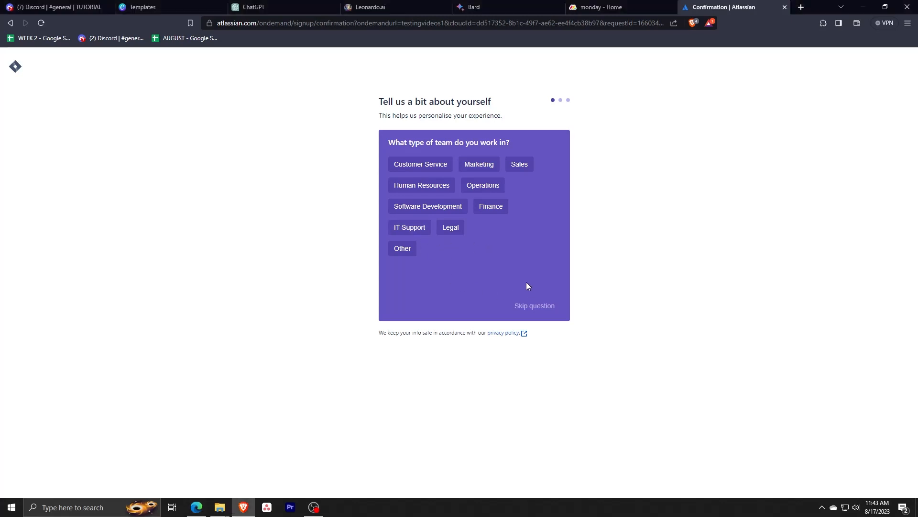
left_click(526, 308)
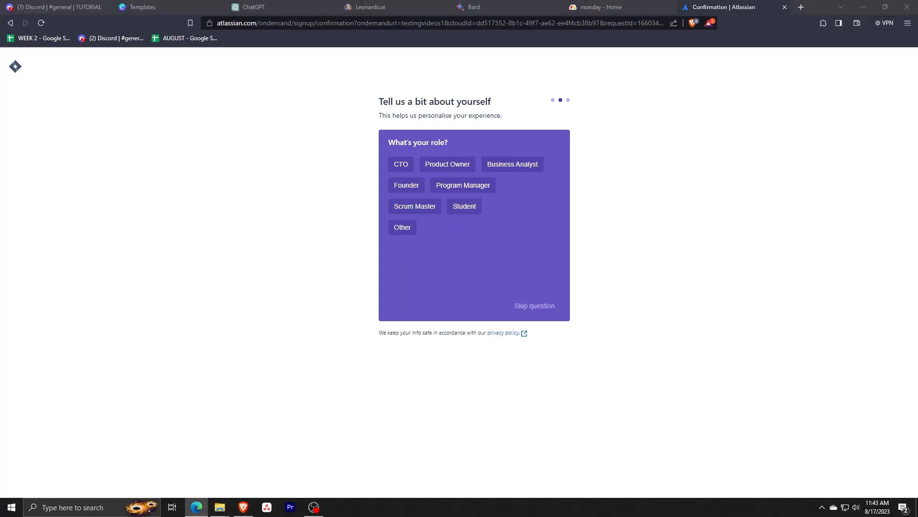
left_click(538, 307)
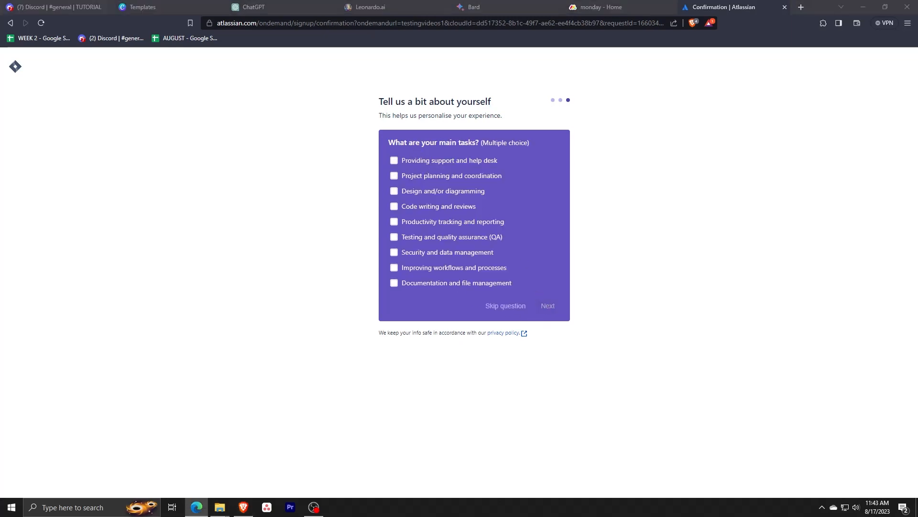
key("alt+Tab")
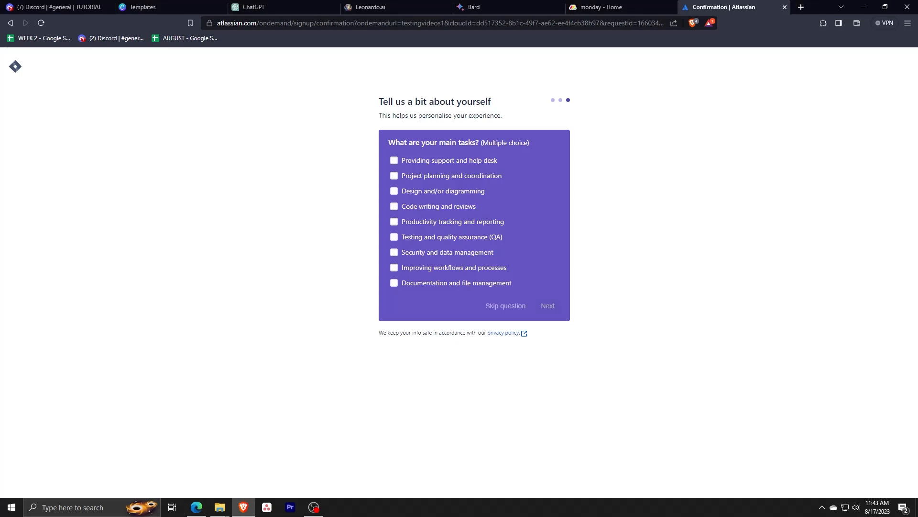
left_click(503, 308)
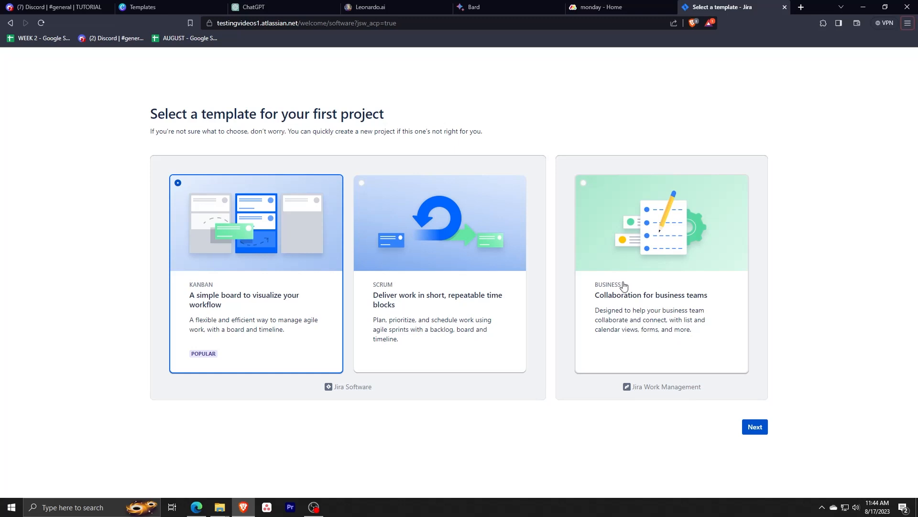
Step: Create the first project from the Kanban template and open the sample epic on its timeline
key("alt+Tab")
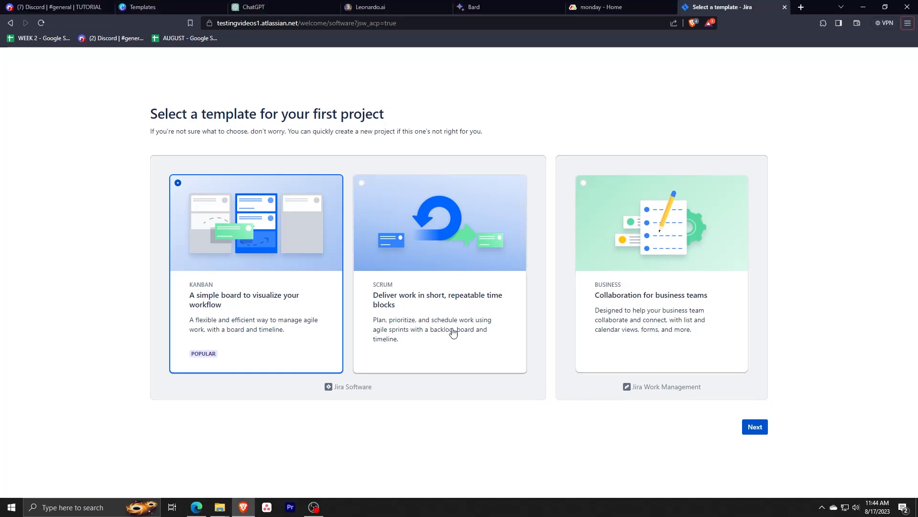
left_click(760, 432)
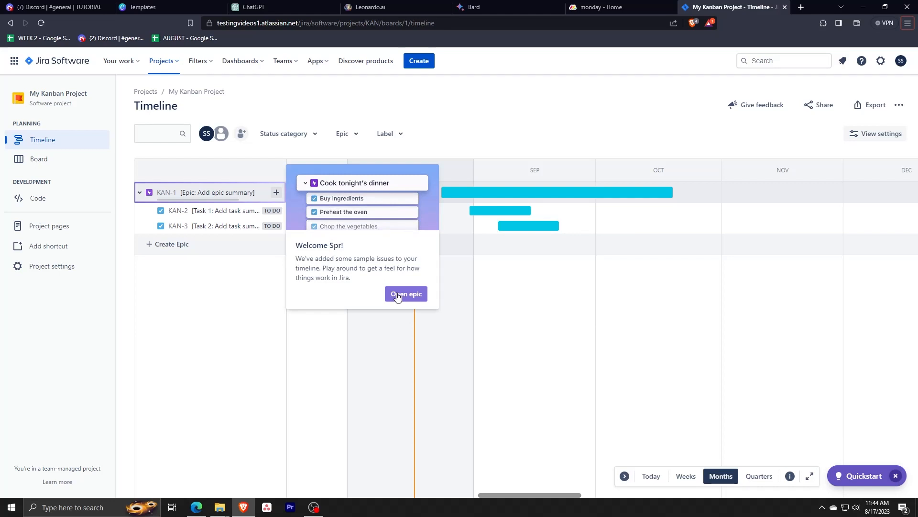
left_click(397, 295)
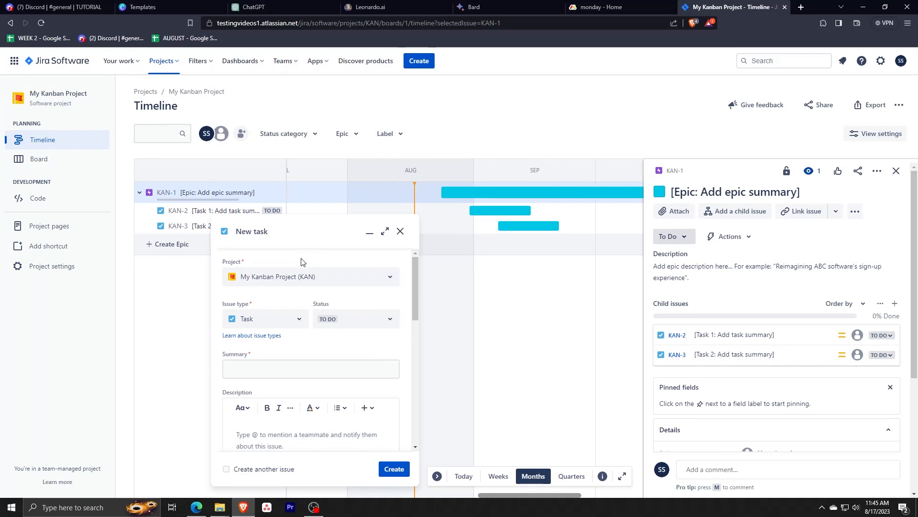
Step: Assign the new task to your own account in the task form
scroll(295, 292, "down", 2)
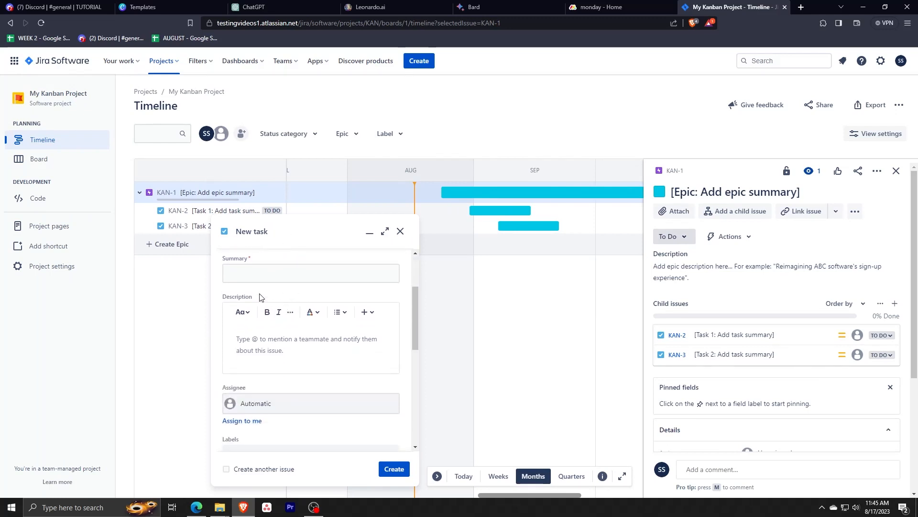
scroll(261, 345, "down", 4)
scroll(256, 347, "up", 2)
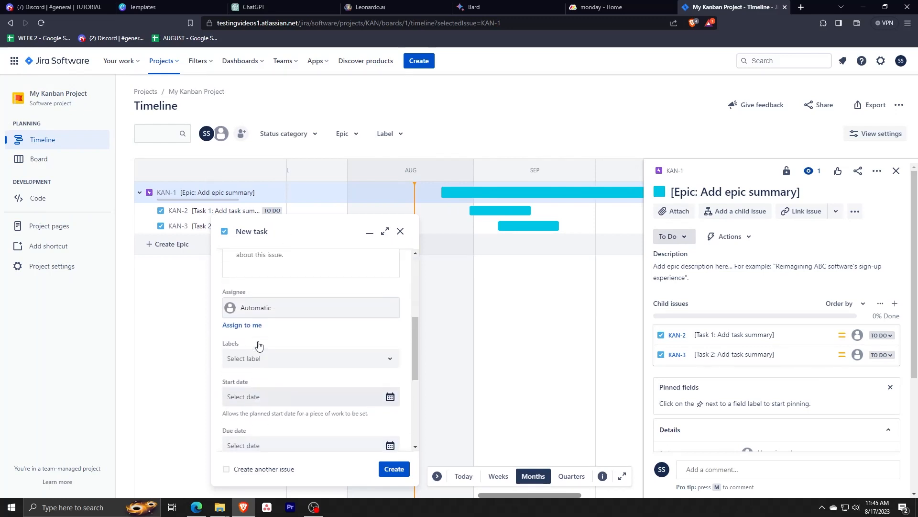
left_click(265, 312)
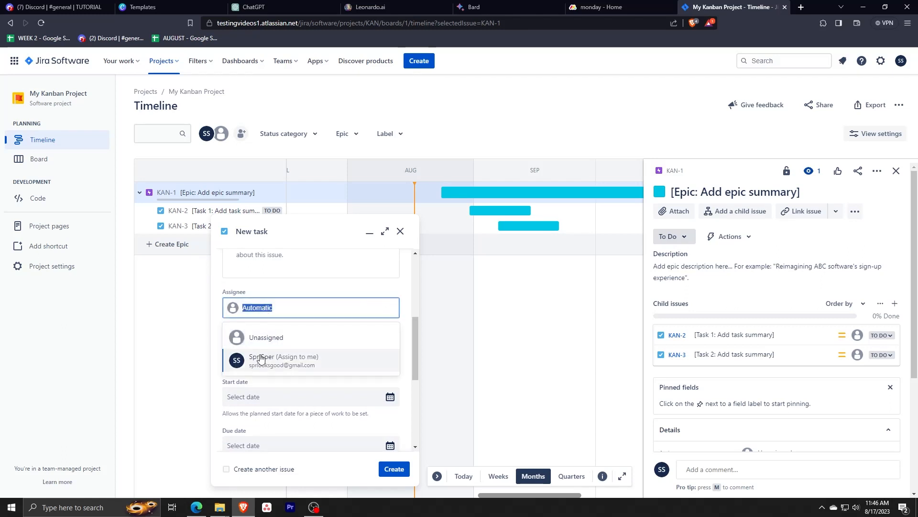
left_click(277, 363)
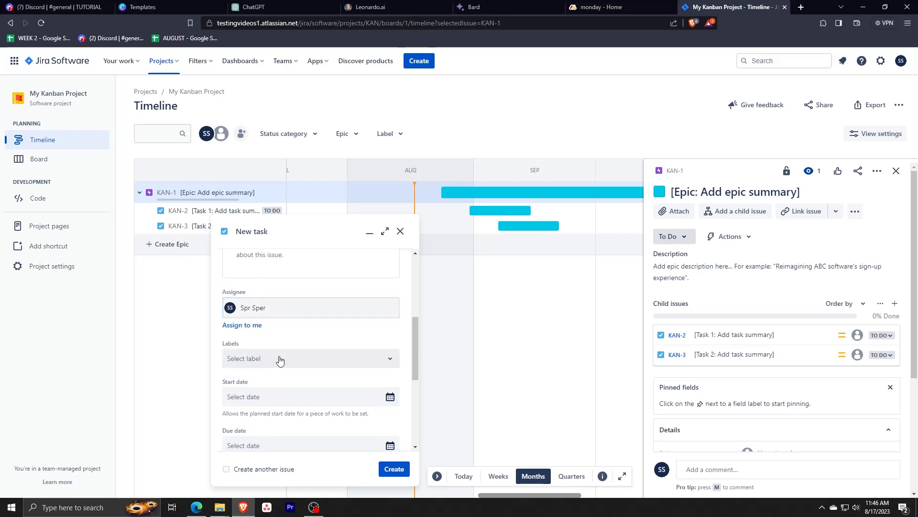
left_click(279, 358)
scroll(282, 356, "up", 5)
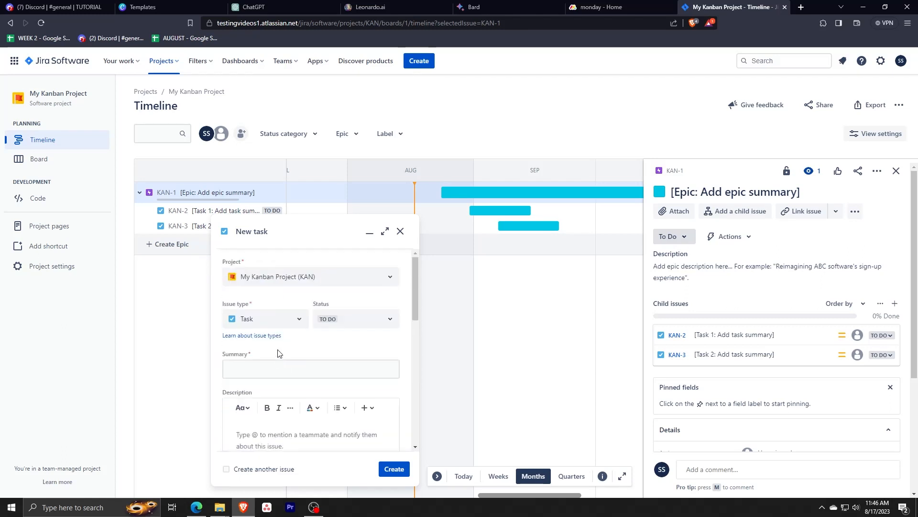
Step: Set the new task's status to In Progress and enter Videos as its summary
left_click(346, 324)
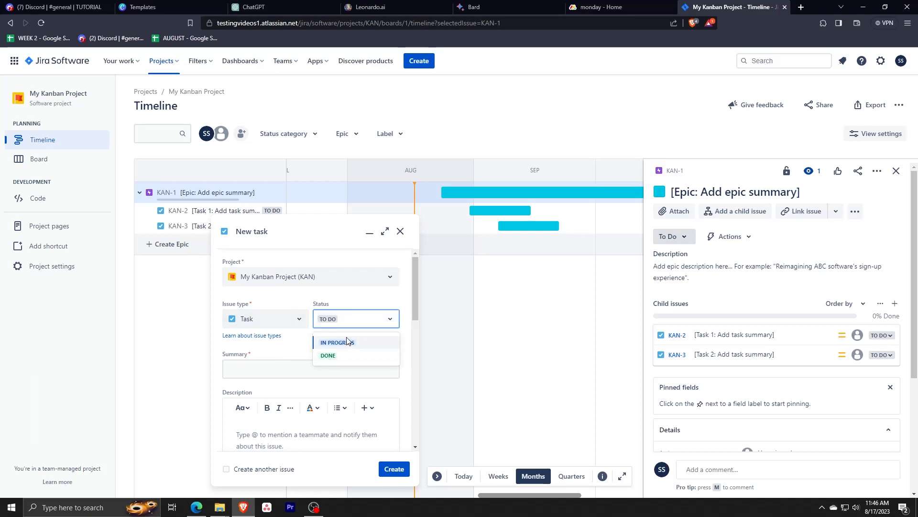
left_click(348, 341)
left_click(274, 361)
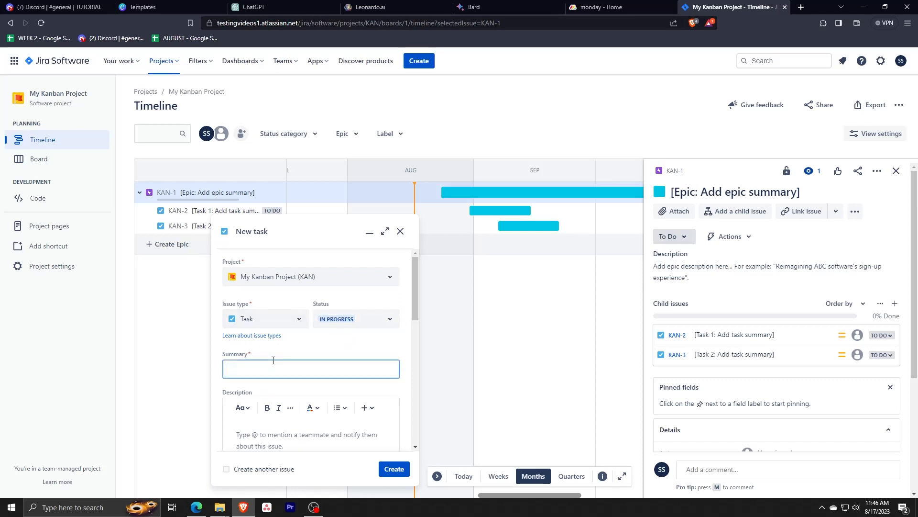
type("I")
key("BackSpace")
type("Videos")
Step: Enter "videos for youtube" as the description of the Videos task
scroll(273, 360, "down", 1)
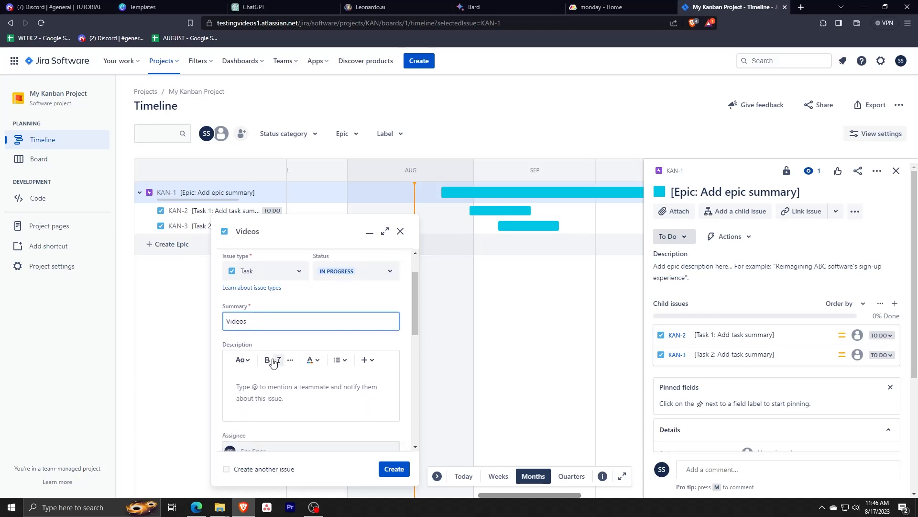
left_click(269, 386)
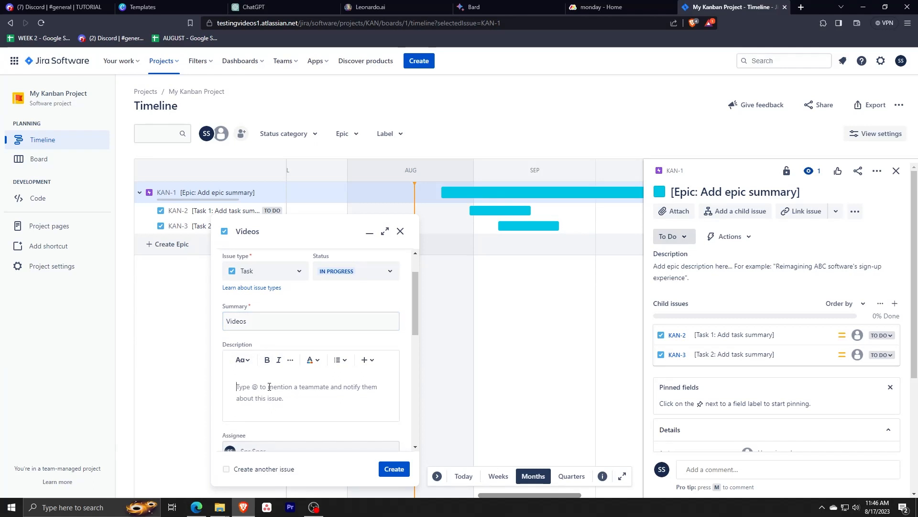
type("videos for youtube")
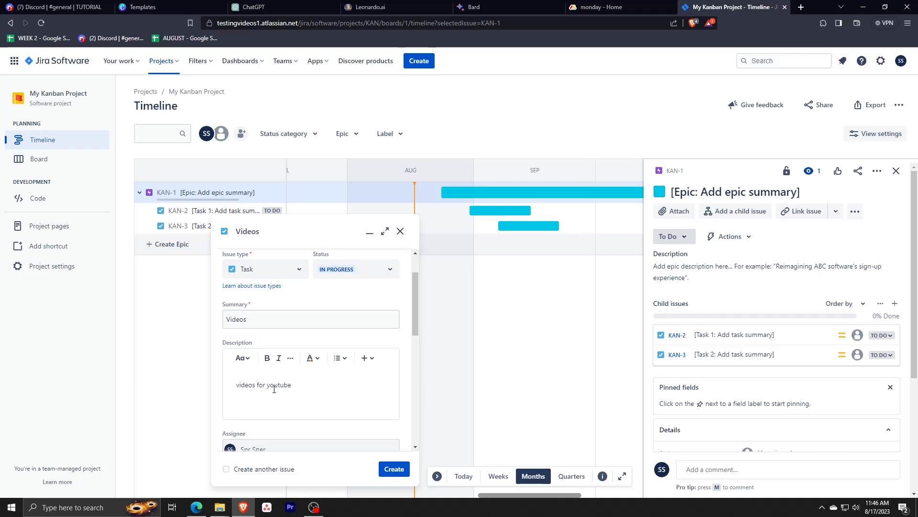
Step: Keep the task's assignee and add the label Example-label
scroll(271, 385, "down", 3)
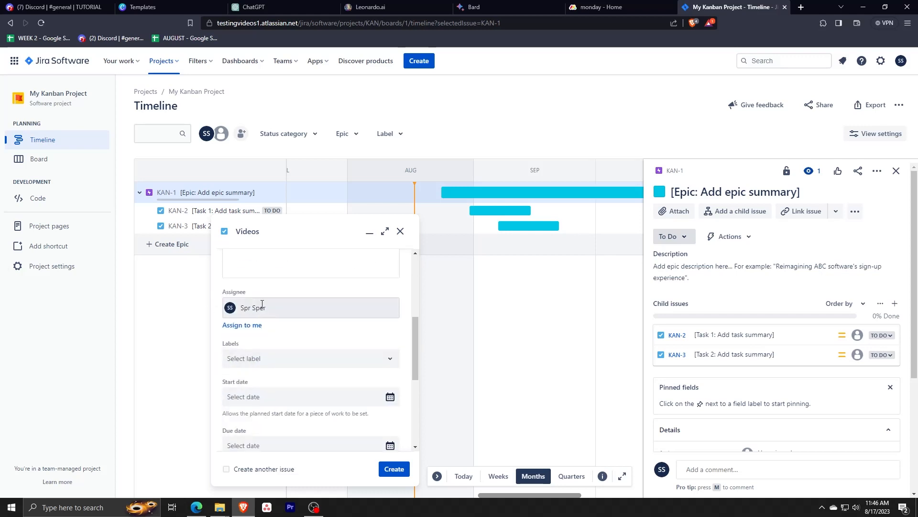
left_click(261, 307)
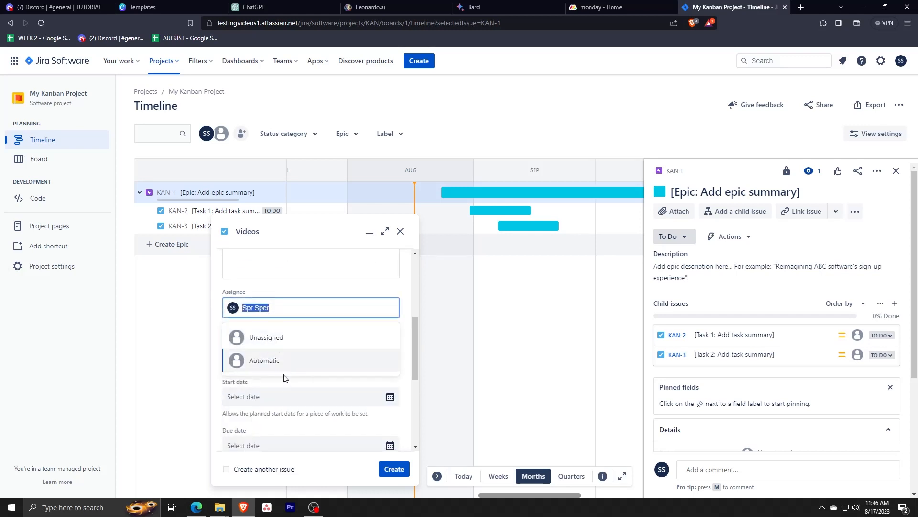
key("Escape")
left_click(269, 359)
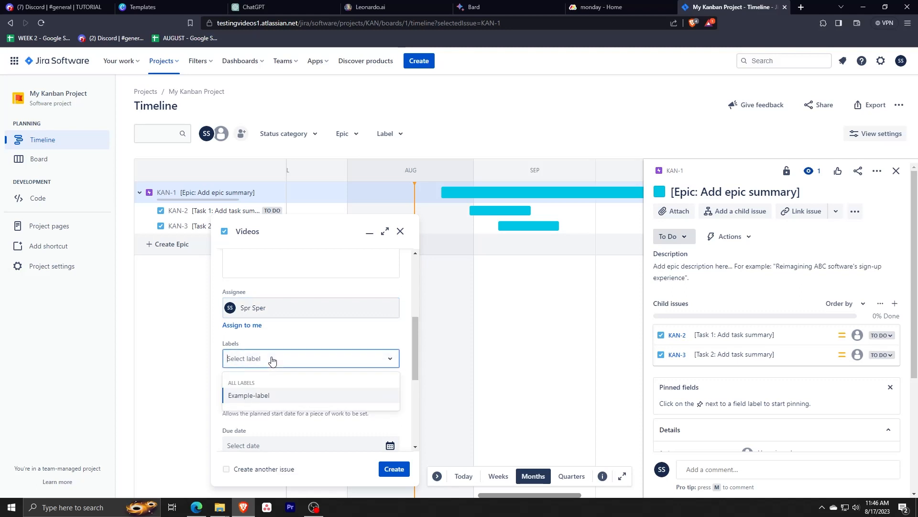
left_click(264, 396)
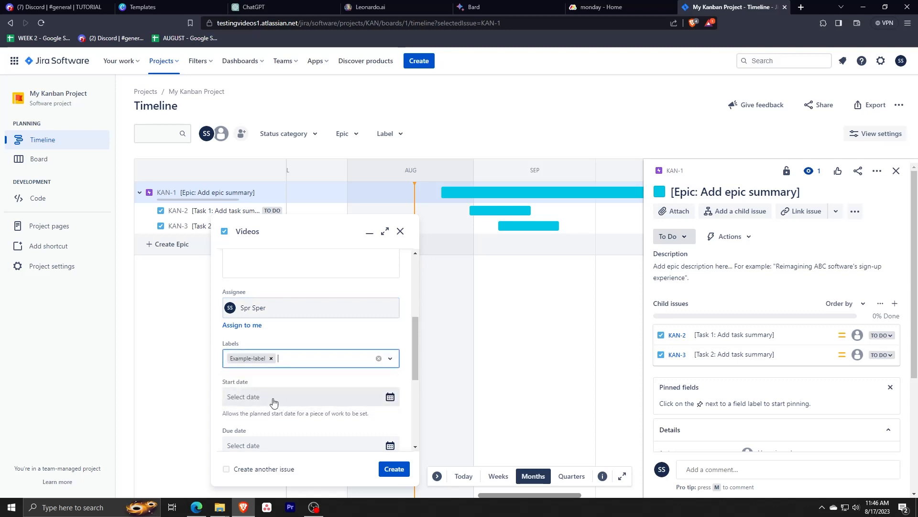
Step: Set the task's start date to 8/17/2023 and its due date to 8/18/2023
left_click(269, 398)
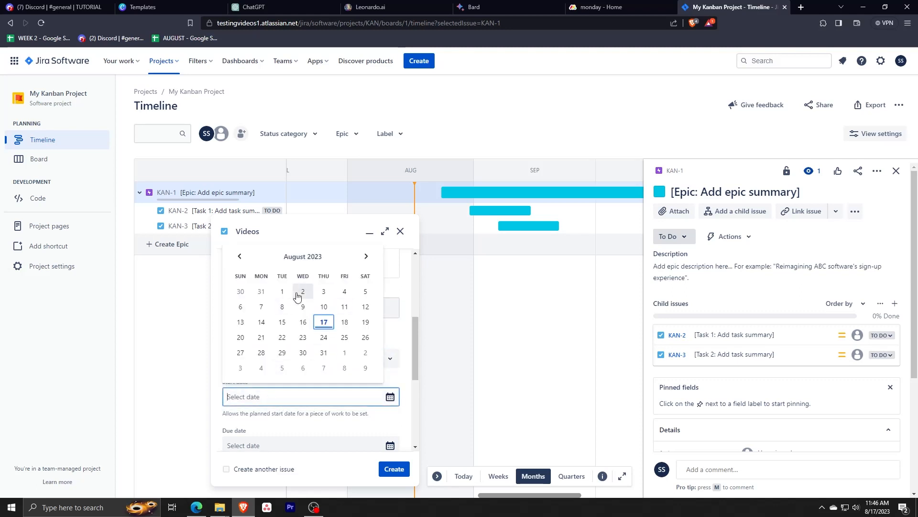
left_click(323, 322)
scroll(263, 373, "down", 1)
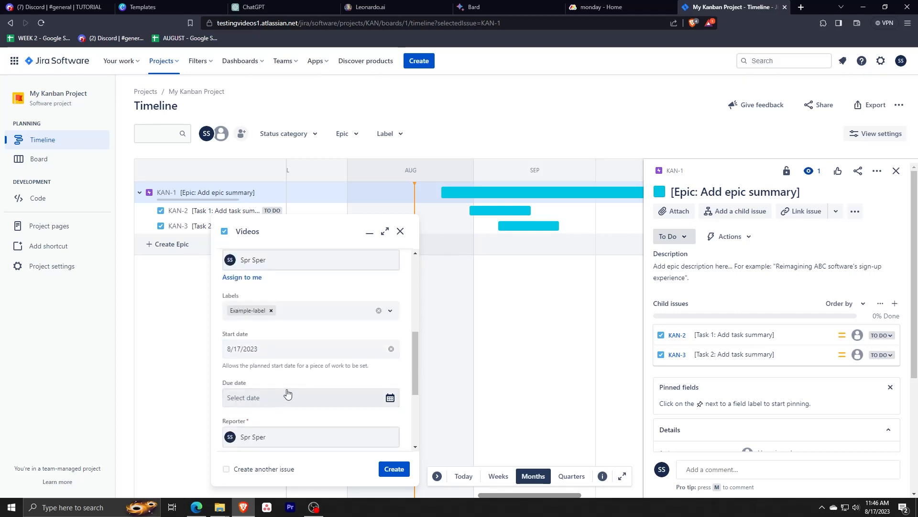
left_click(262, 402)
left_click(339, 323)
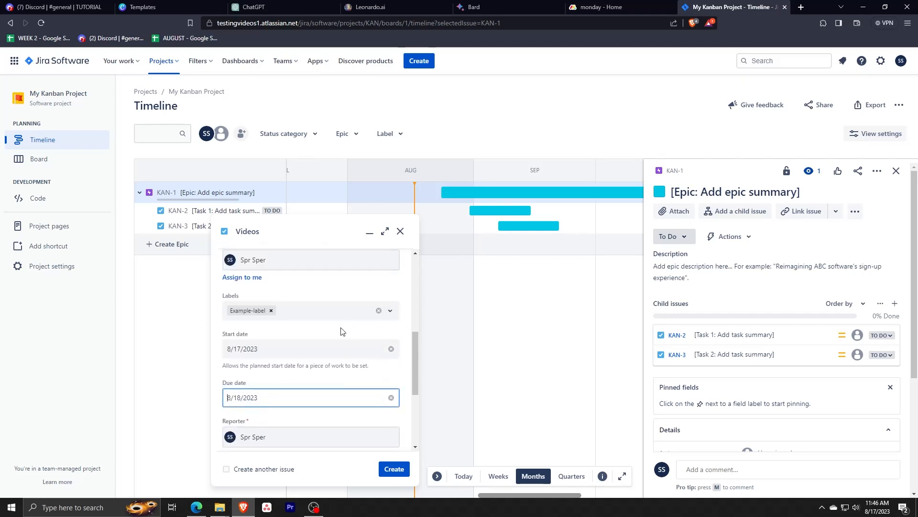
Step: Browse for a file to attach to the Videos task
scroll(287, 389, "down", 1)
scroll(293, 379, "down", 3)
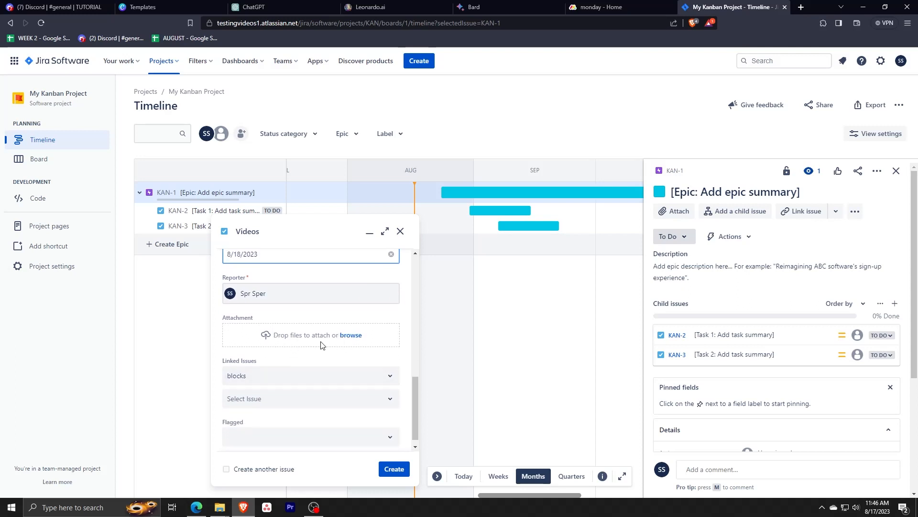
left_click(347, 336)
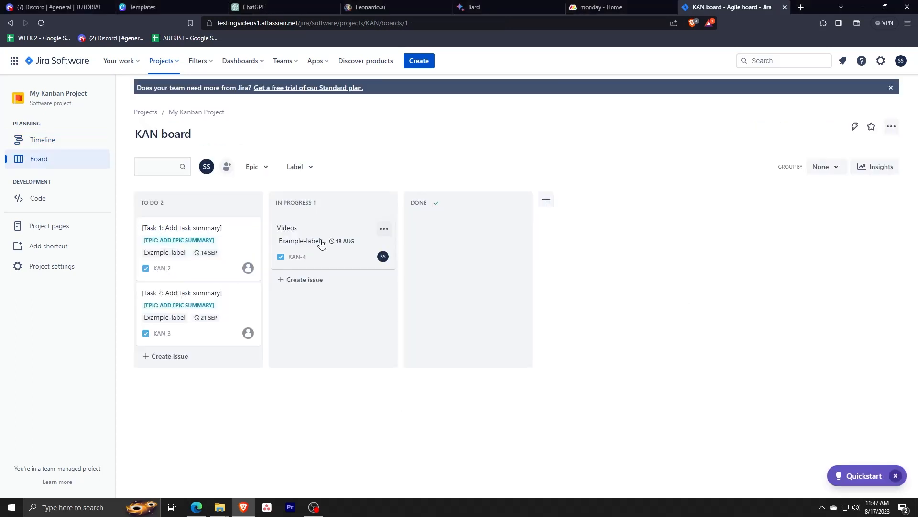
Step: Open the Videos task from the In Progress column of the board to view its details
left_click(320, 243)
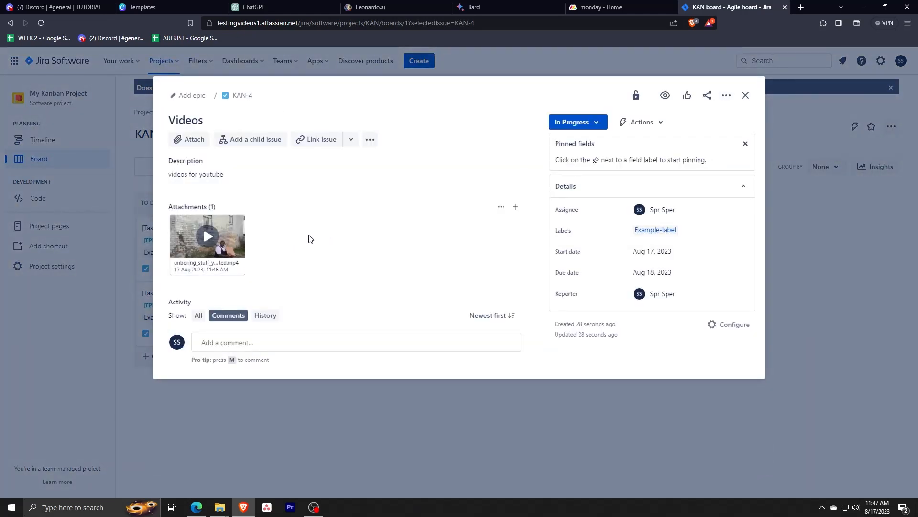
Step: Return to the board, check the Videos card's extra options and reopen the task's details
left_click(403, 434)
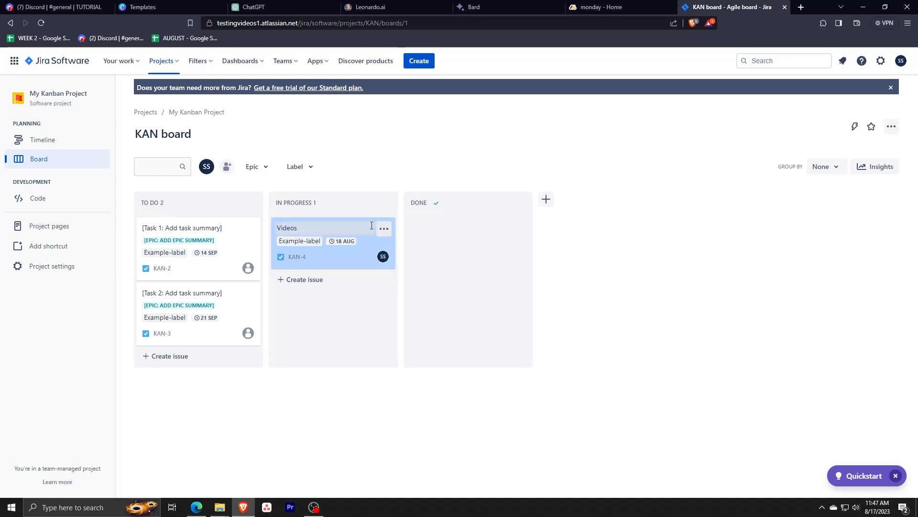
left_click(383, 229)
left_click(402, 383)
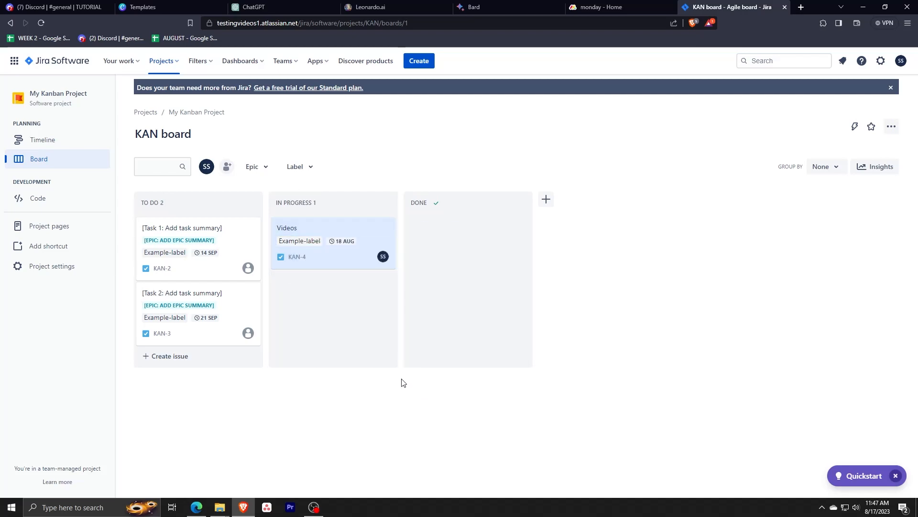
left_click(325, 246)
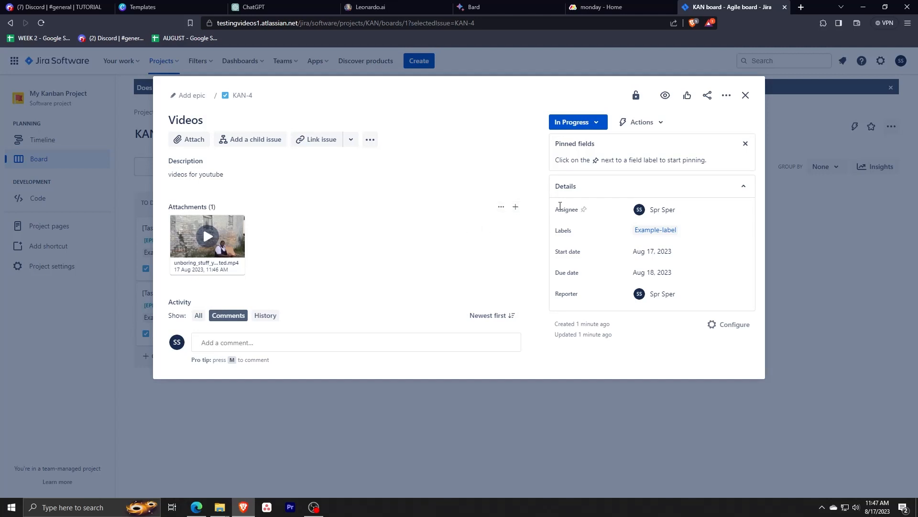
Step: View the automation actions available for the Videos task
left_click(656, 124)
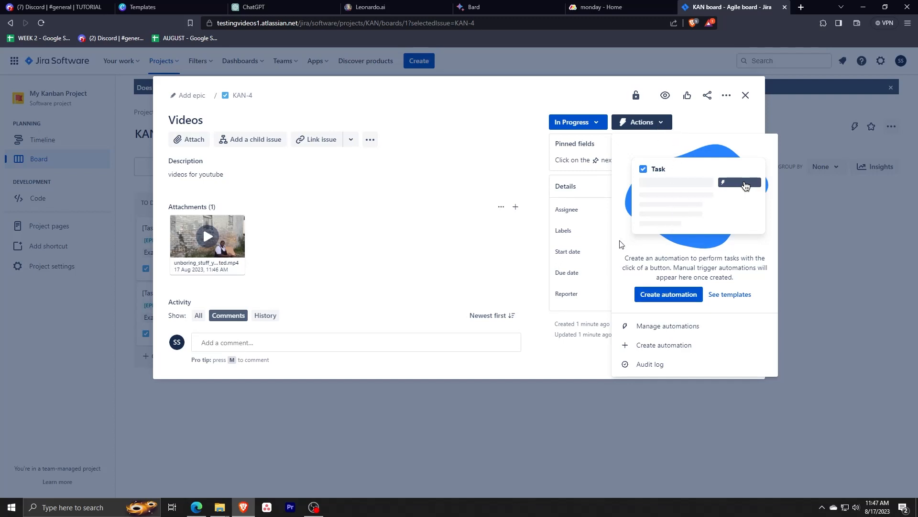
left_click(662, 123)
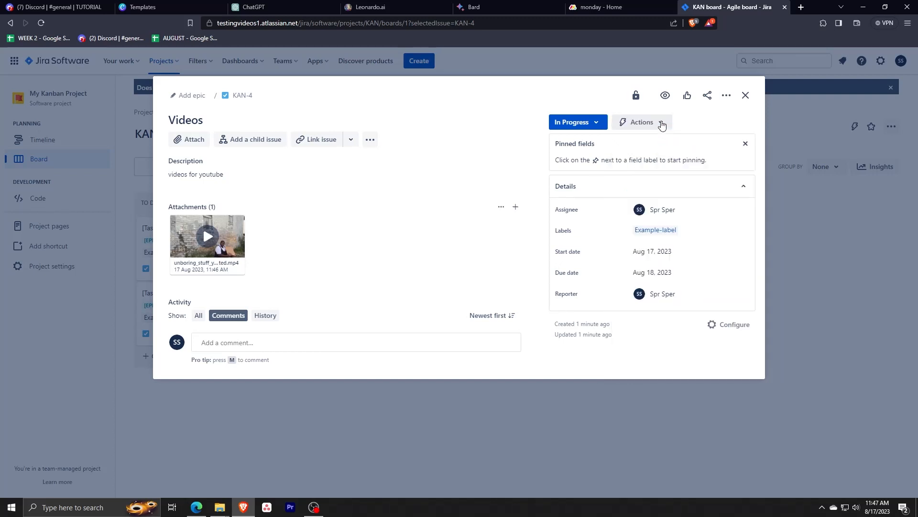
left_click(662, 124)
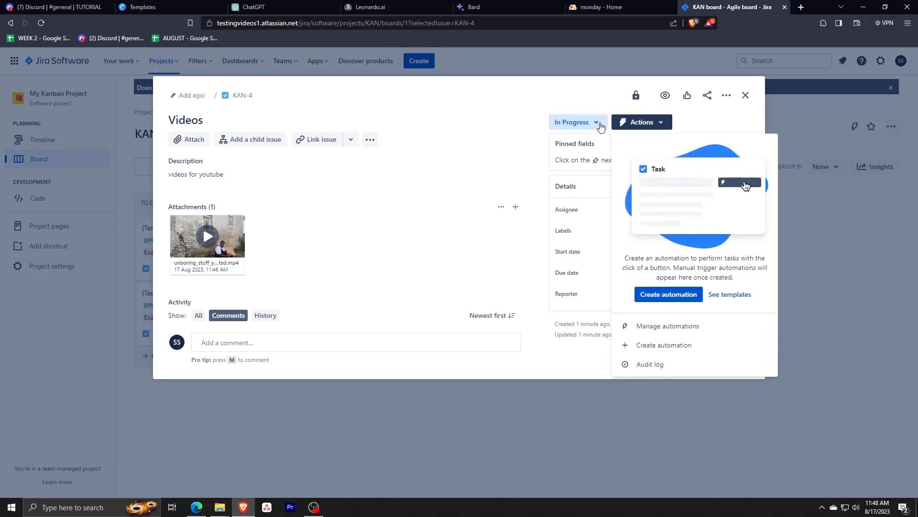
Step: Change the Videos task's status to Done and close its details
left_click(598, 123)
left_click(569, 158)
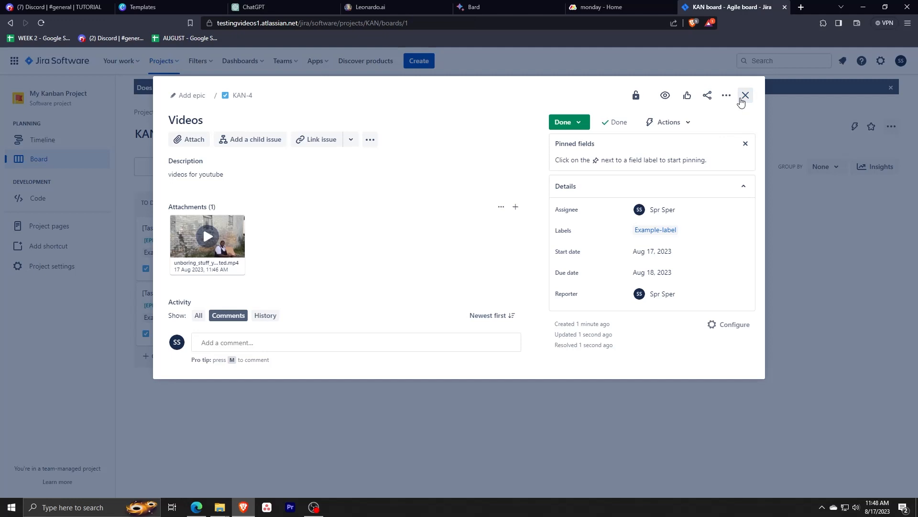
left_click(600, 125)
left_click(565, 157)
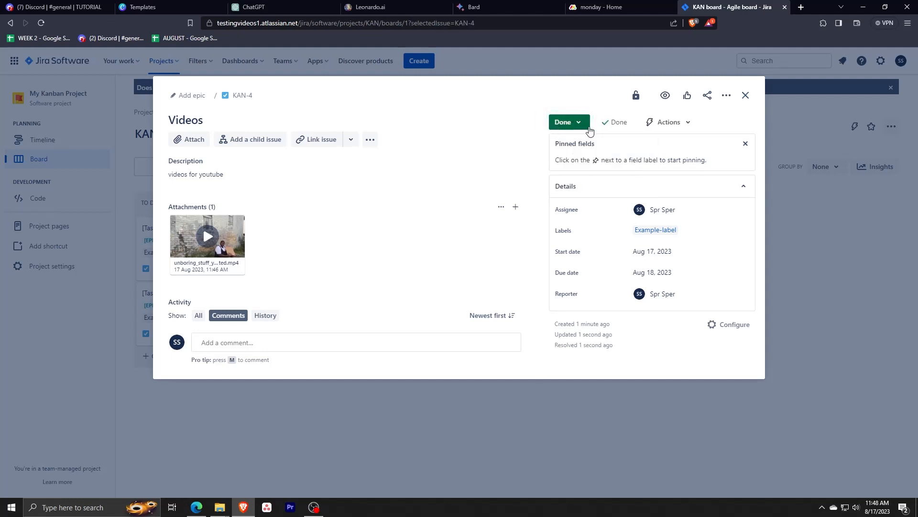
left_click(746, 95)
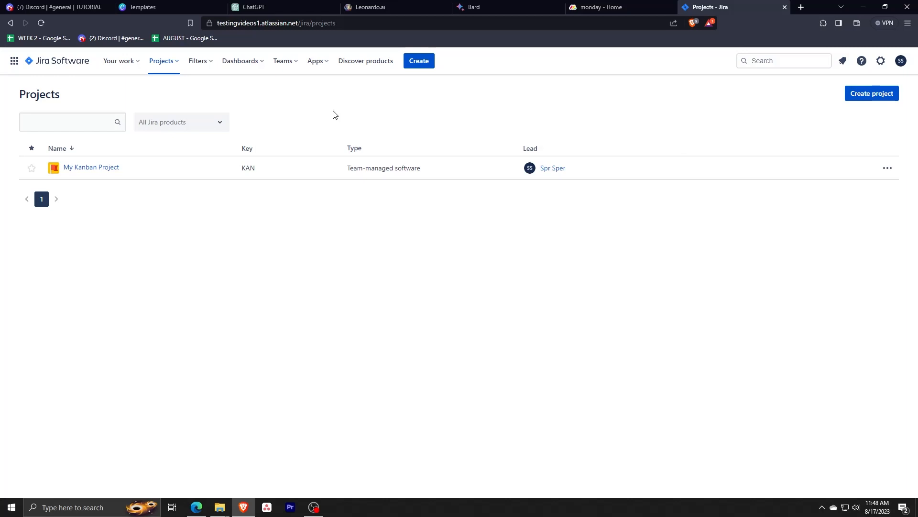
Step: Start a new project from the Scrum software development template, using the team-managed project type
left_click(872, 93)
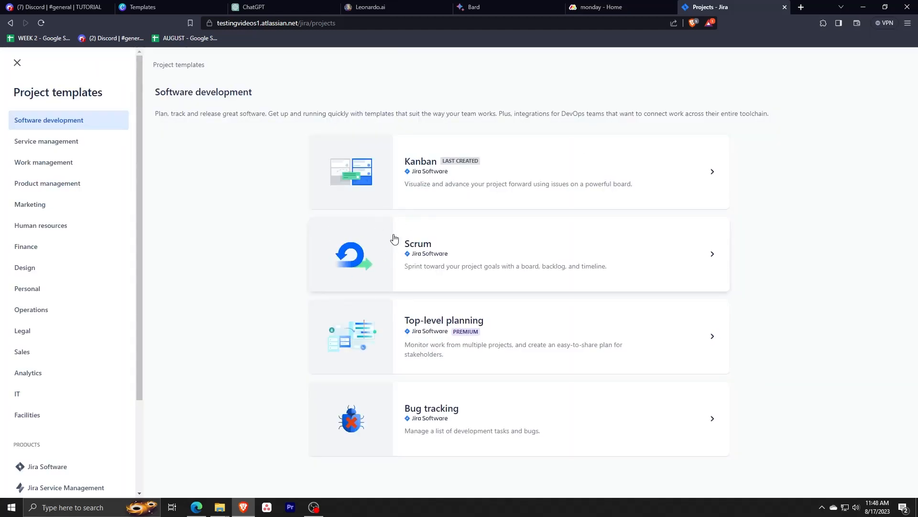
left_click(366, 262)
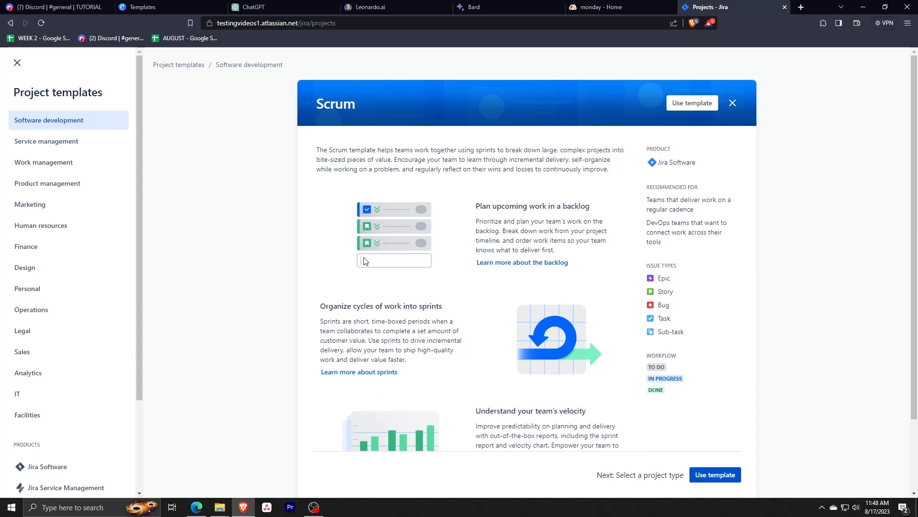
scroll(693, 365, "down", 2)
left_click(715, 463)
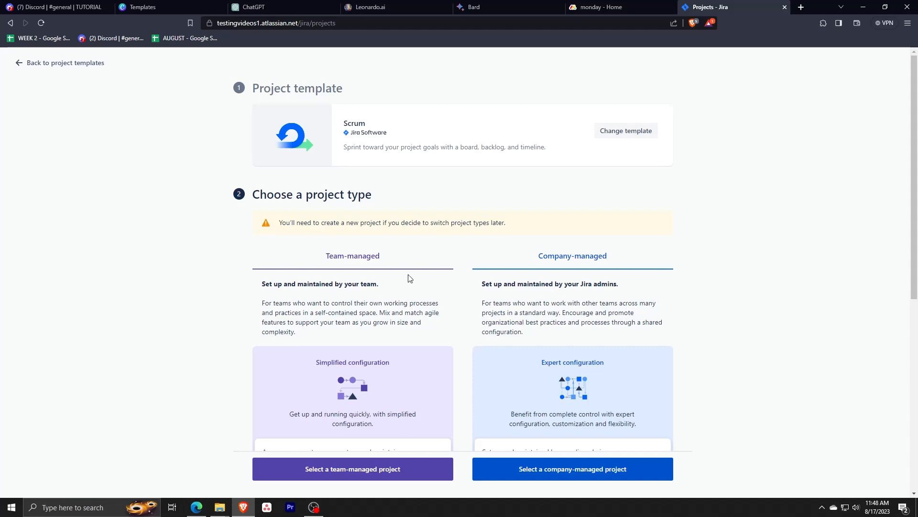
scroll(385, 303, "down", 3)
scroll(389, 302, "down", 3)
scroll(389, 303, "down", 2)
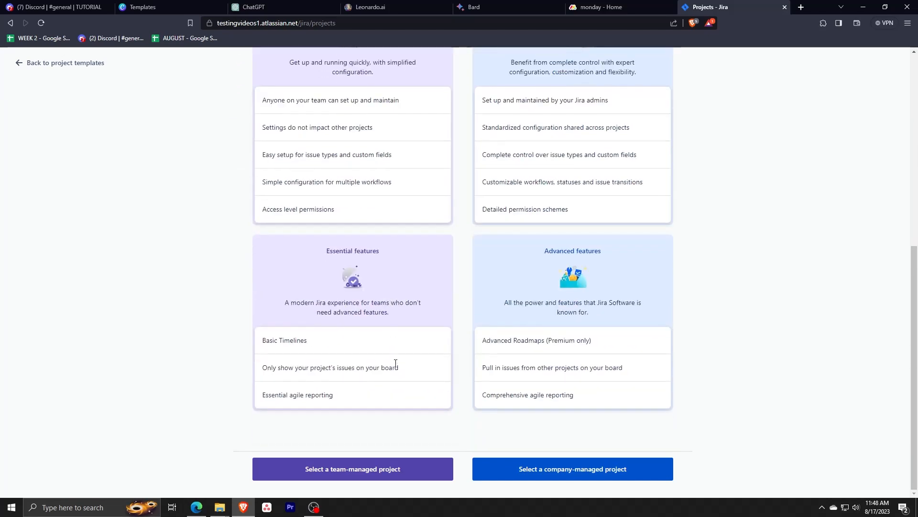
left_click(370, 471)
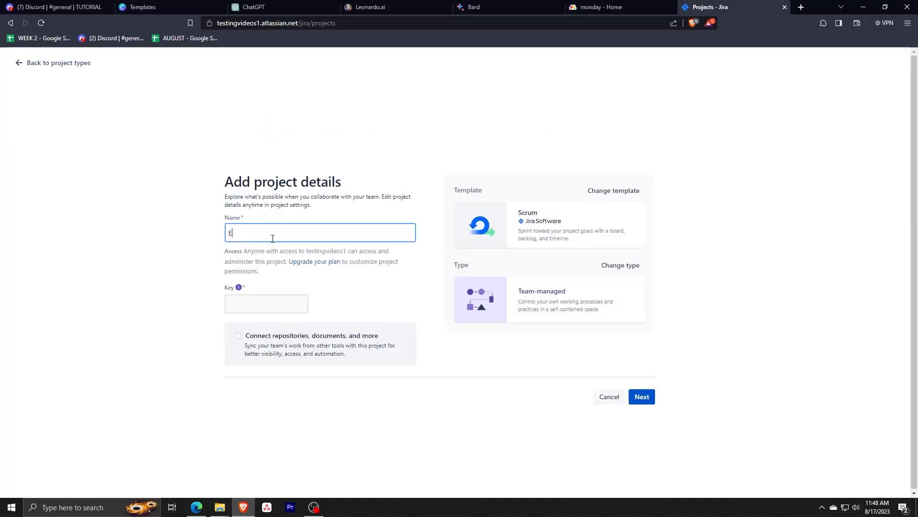
Step: Name the Scrum project Editors and finish creating it to reach its board
type("Editore")
left_click(642, 397)
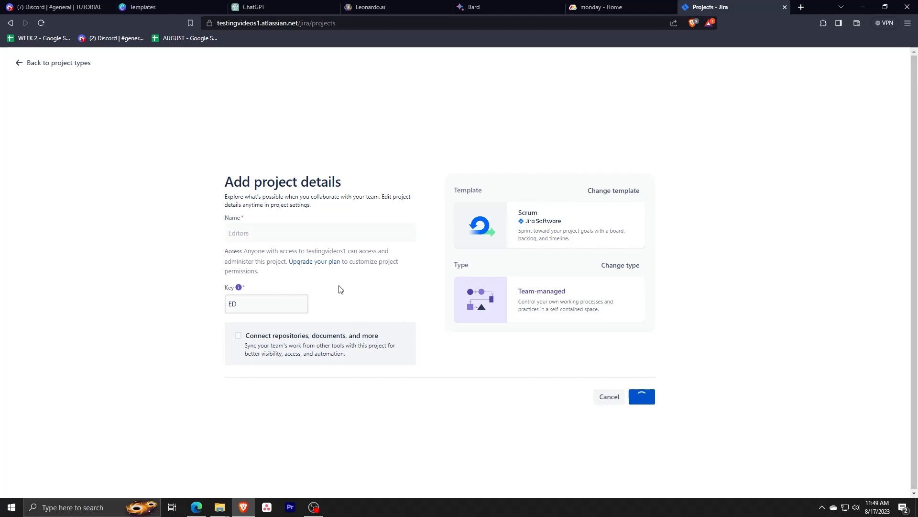
left_click(561, 331)
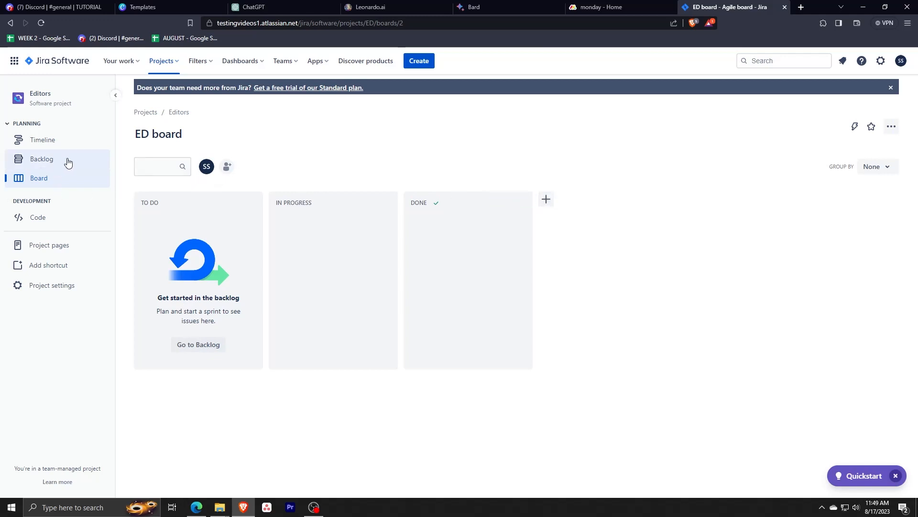
Step: Start a new issue in the Editors project with the issue type Epic, keeping the To Do status
left_click(419, 61)
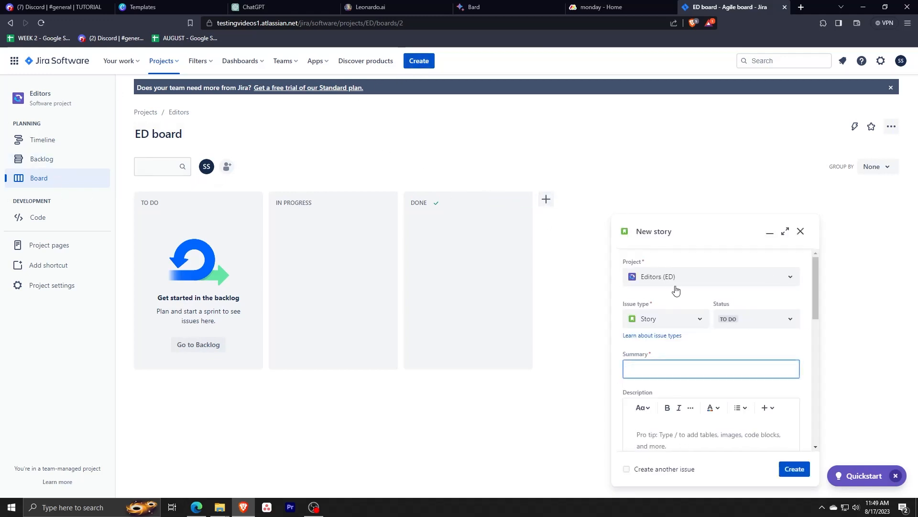
left_click(689, 319)
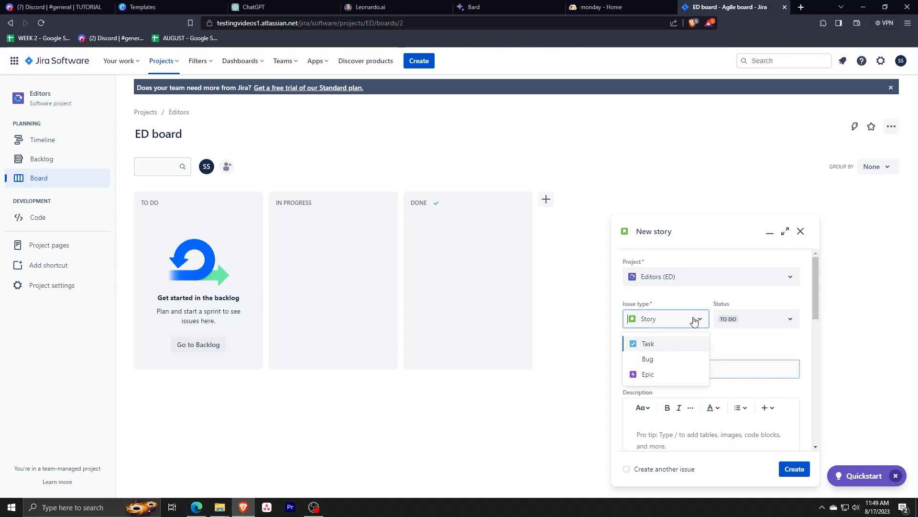
left_click(648, 374)
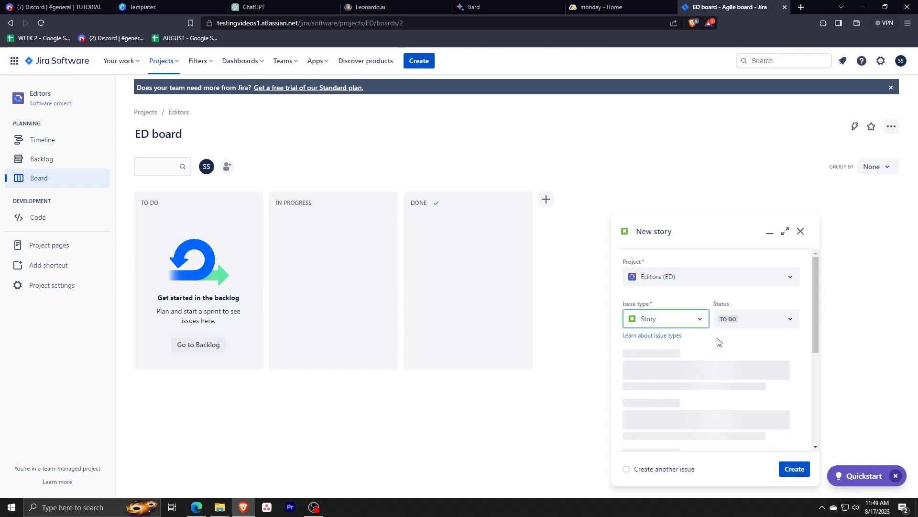
left_click(759, 327)
left_click(755, 323)
Step: Enter YouTube as the epic's summary and "How to Unlock Jira Software" as its description
left_click(652, 372)
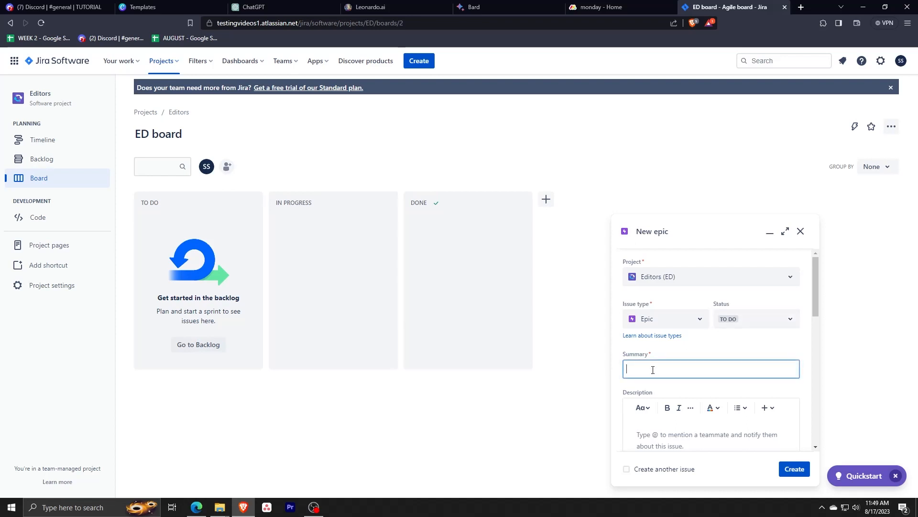
type("YouTube")
scroll(653, 370, "down", 1)
left_click(646, 388)
type("How to ")
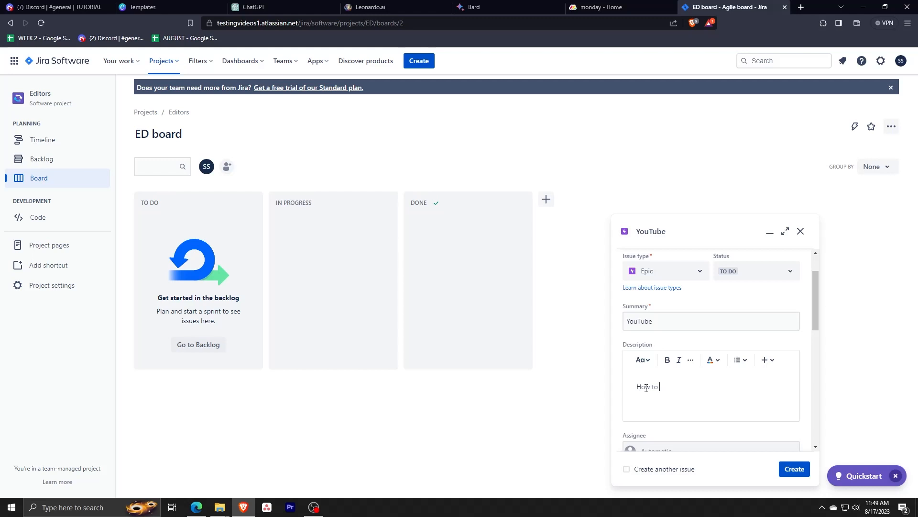
type("Unlock Jira Software")
Step: Assign the YouTube epic to your own account and enter the label YouTube
scroll(646, 387, "down", 2)
left_click(687, 356)
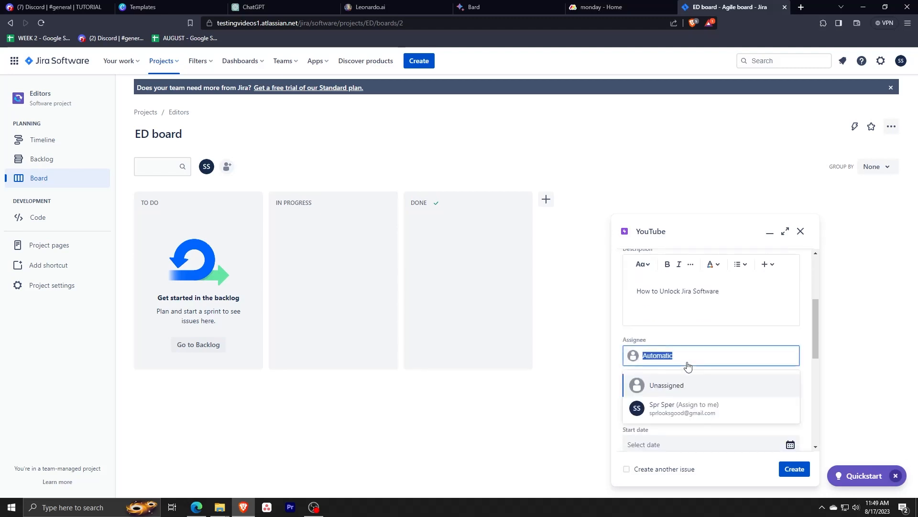
left_click(687, 414)
scroll(669, 374, "down", 2)
left_click(653, 311)
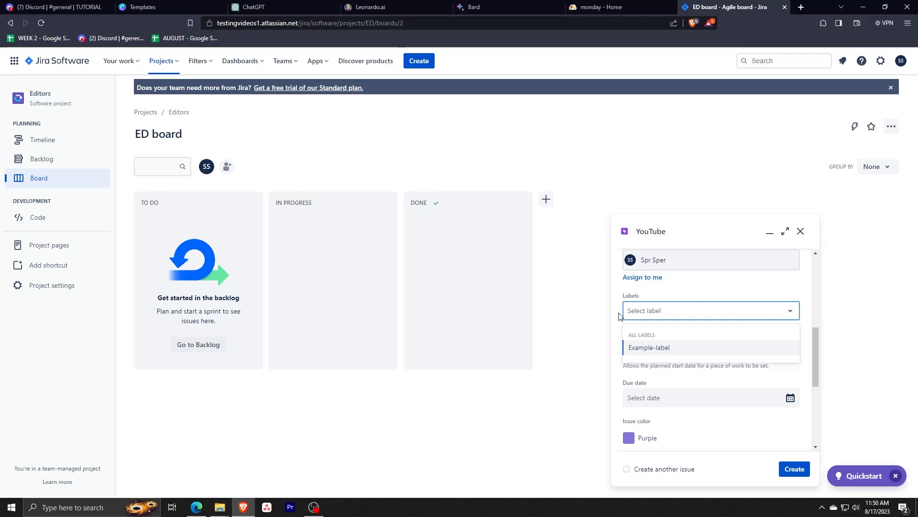
type("YouT")
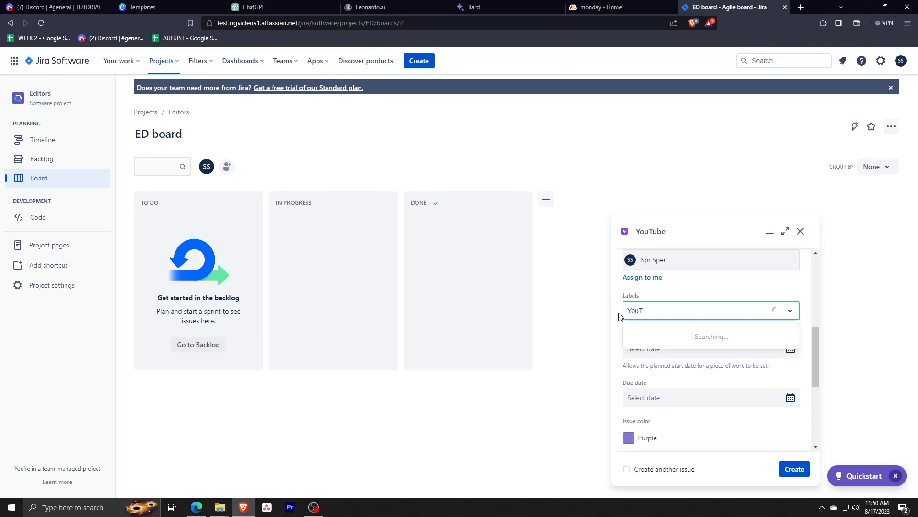
type("ube")
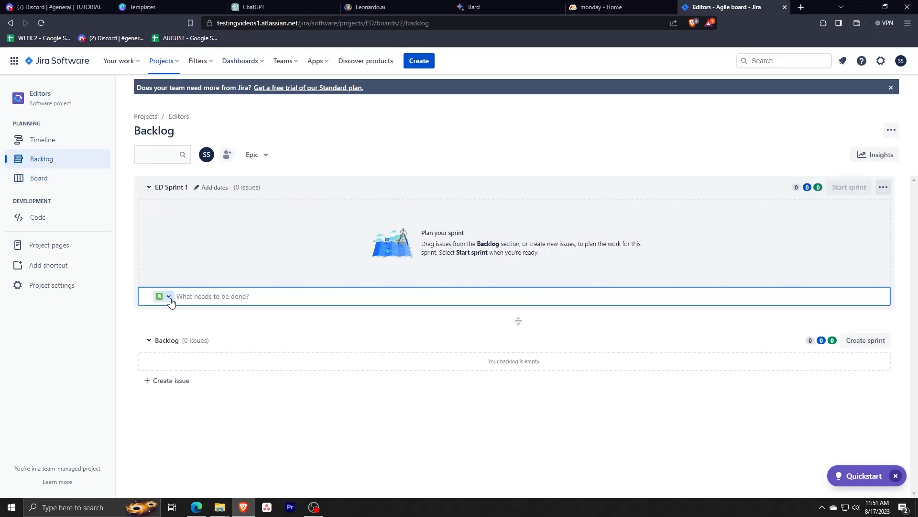
Step: Create a story named Videos in the backlog of the Editors project
left_click(166, 298)
left_click(209, 297)
type("Vido")
type("os")
left_click(146, 380)
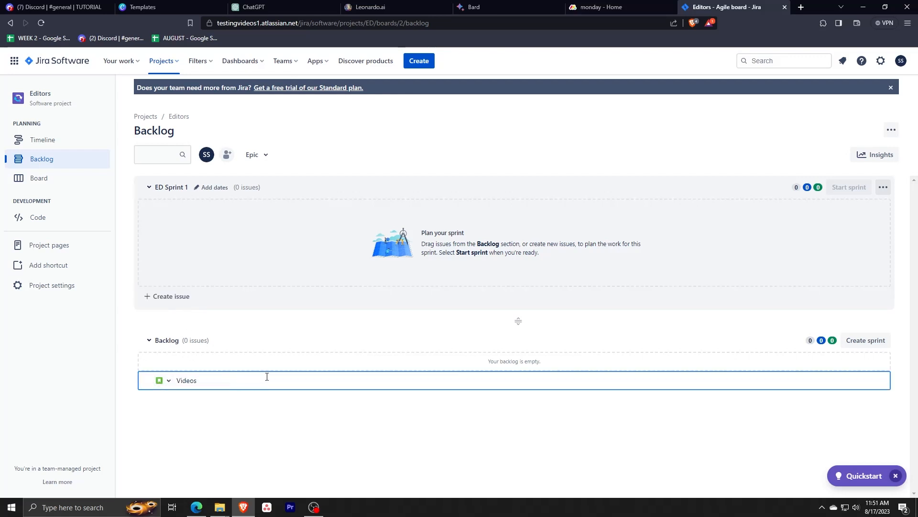
left_click(236, 398)
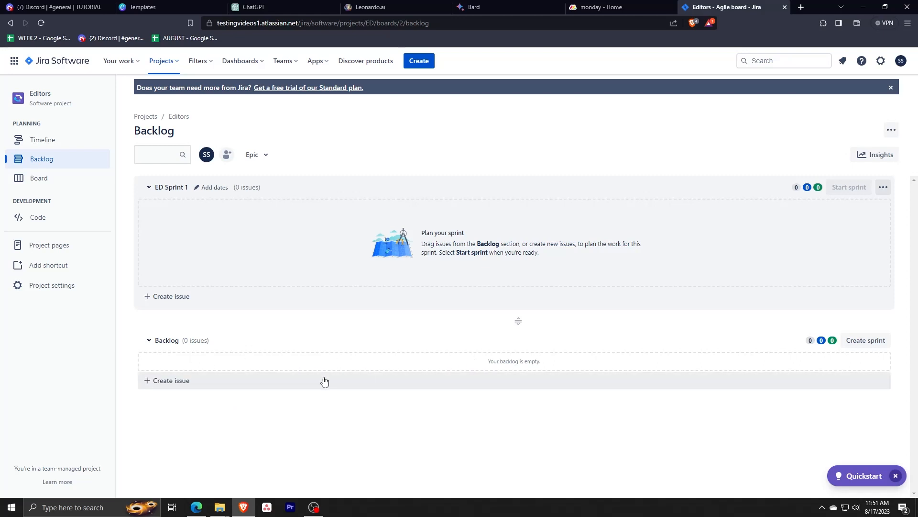
left_click(190, 383)
key("Return")
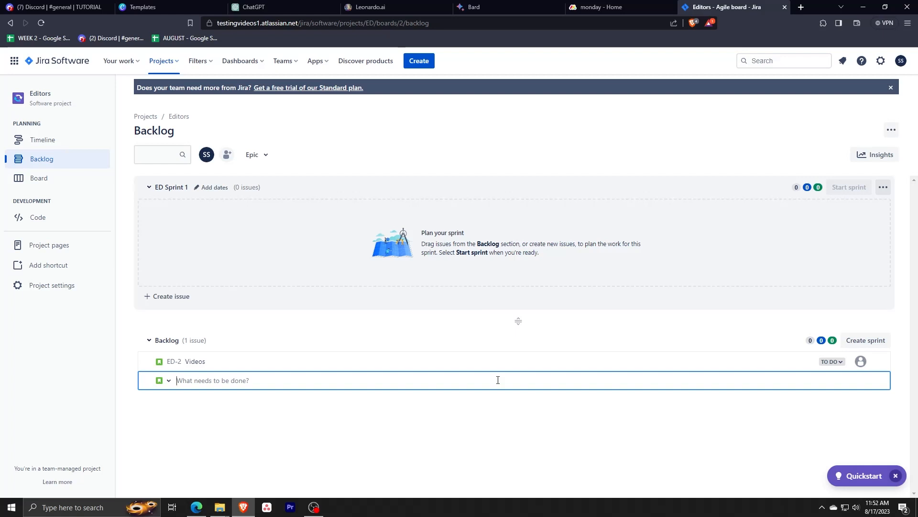
Step: Add two more stories named Editing and Voiceovers to the backlog
type("E")
key("BackSpace")
type("Editing")
key("Return")
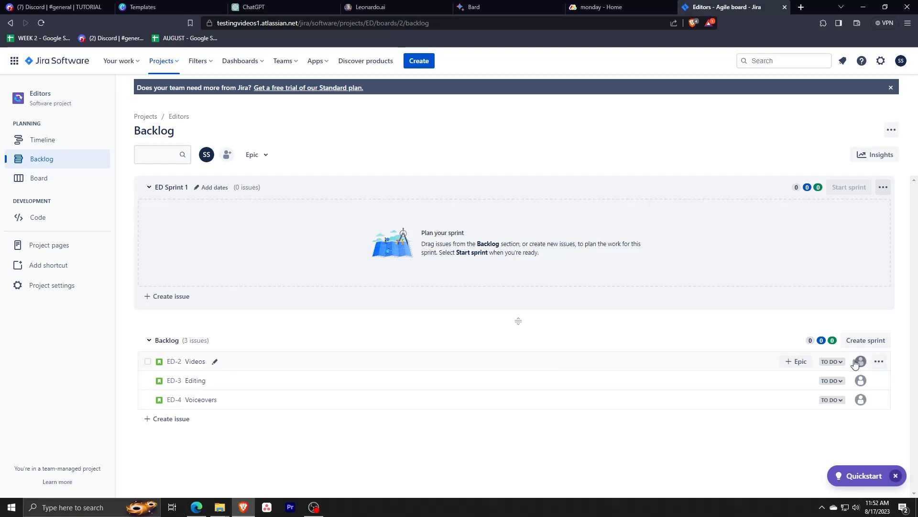
Step: Move the Videos, Editing and Voiceovers stories from the backlog to ED Sprint 1
left_click(879, 362)
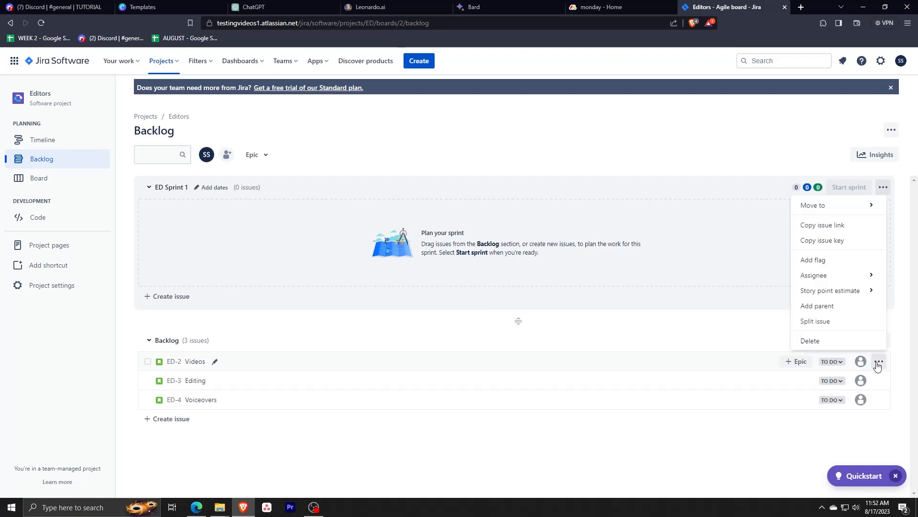
mouse_move(843, 203)
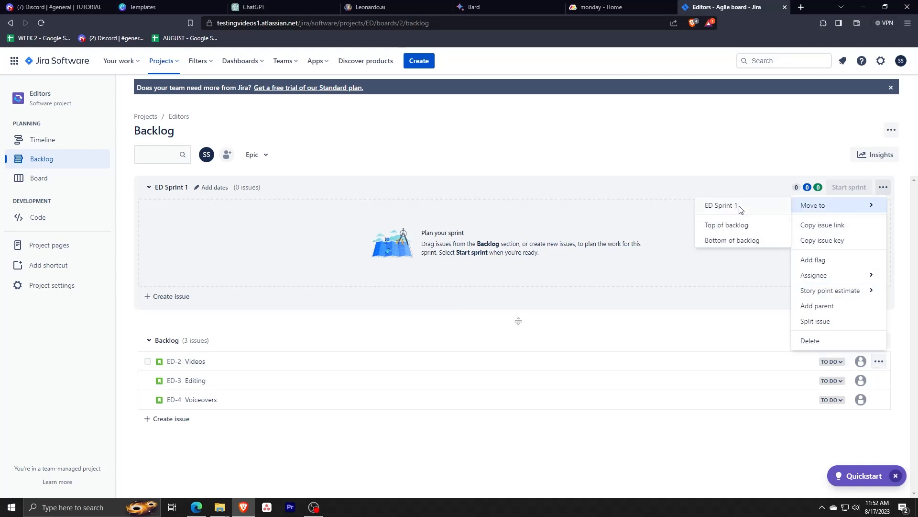
left_click(723, 205)
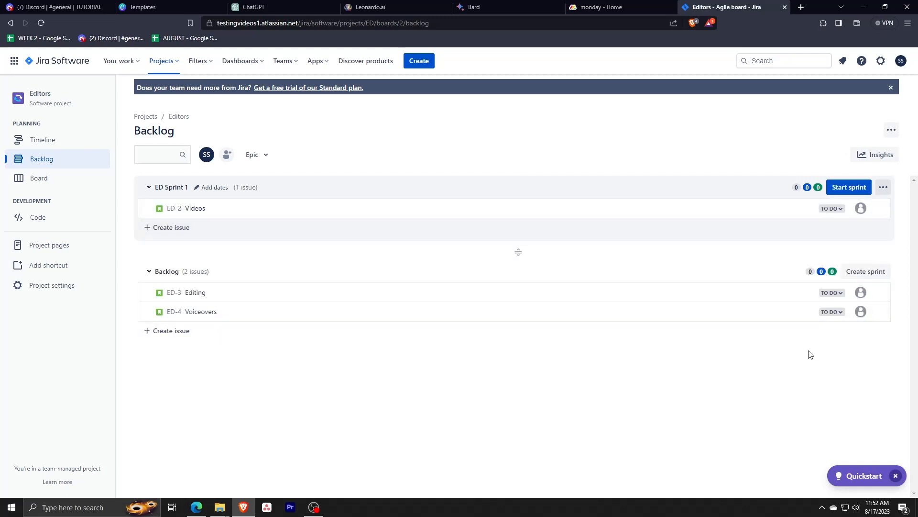
left_click(880, 293)
mouse_move(819, 314)
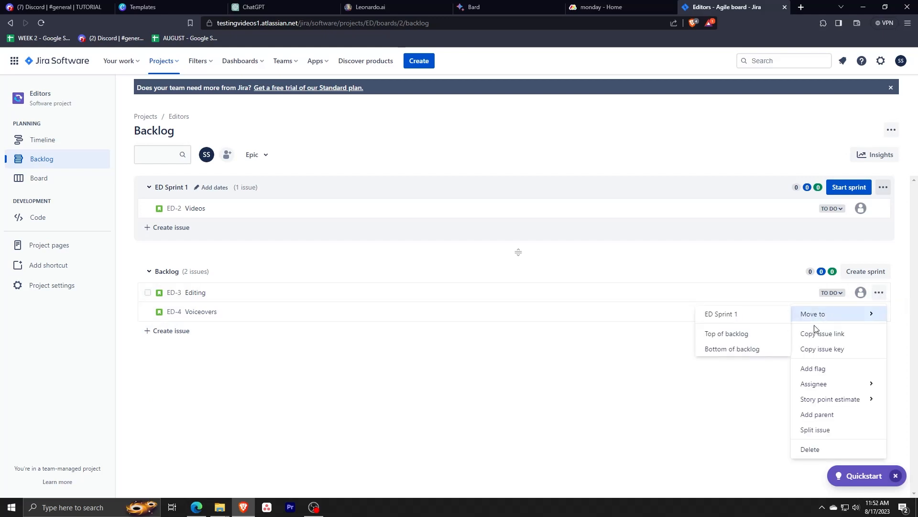
left_click(744, 323)
left_click(879, 312)
mouse_move(819, 334)
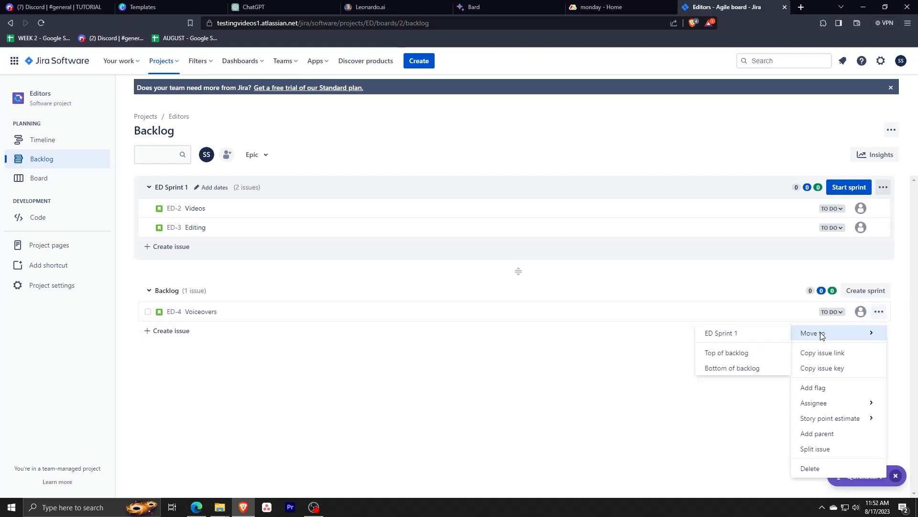
left_click(742, 334)
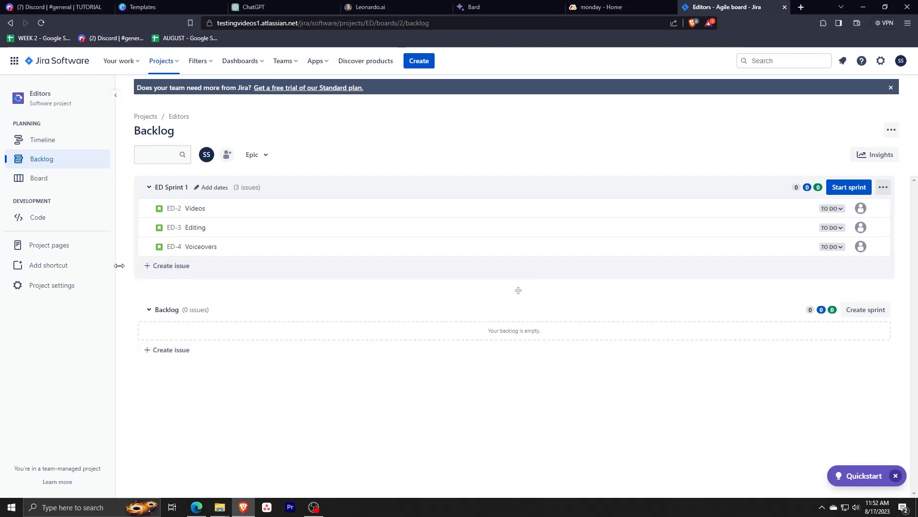
Step: Start ED Sprint 1 with the Videos, Editing and Voiceovers stories and a duration of 2 weeks
left_click(847, 187)
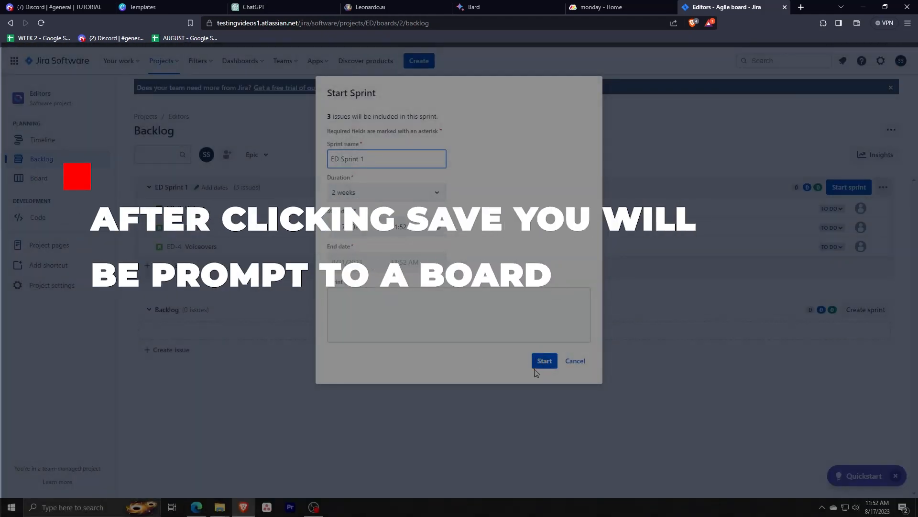
left_click(546, 368)
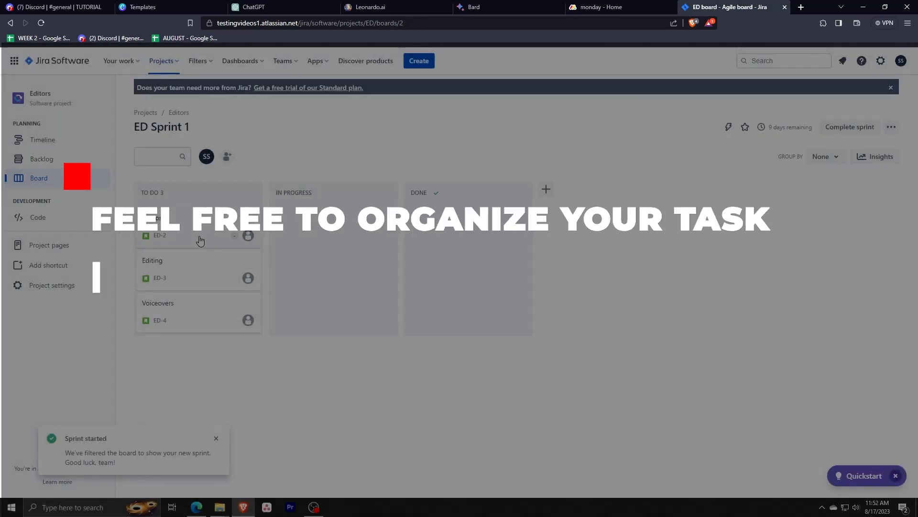
Step: Review the Videos story's available actions and issue details on the sprint board, leaving its title and fields unedited
left_click(251, 218)
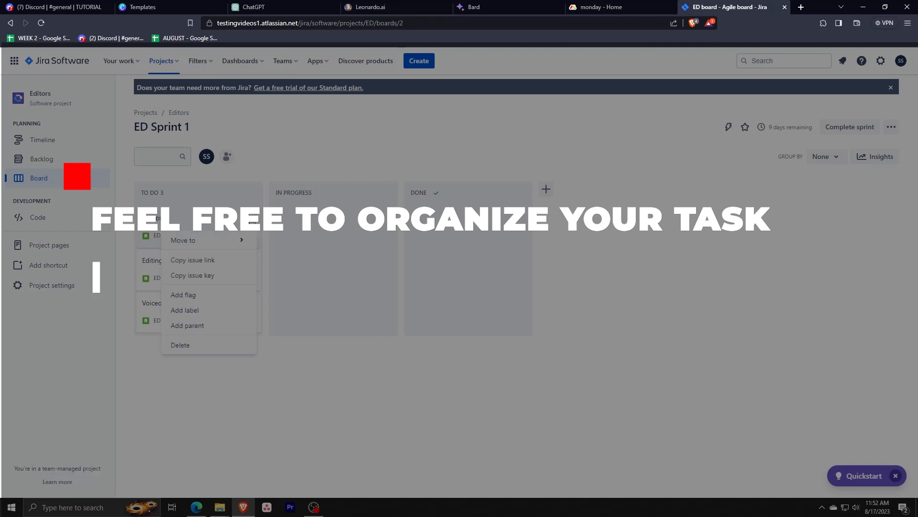
left_click(251, 218)
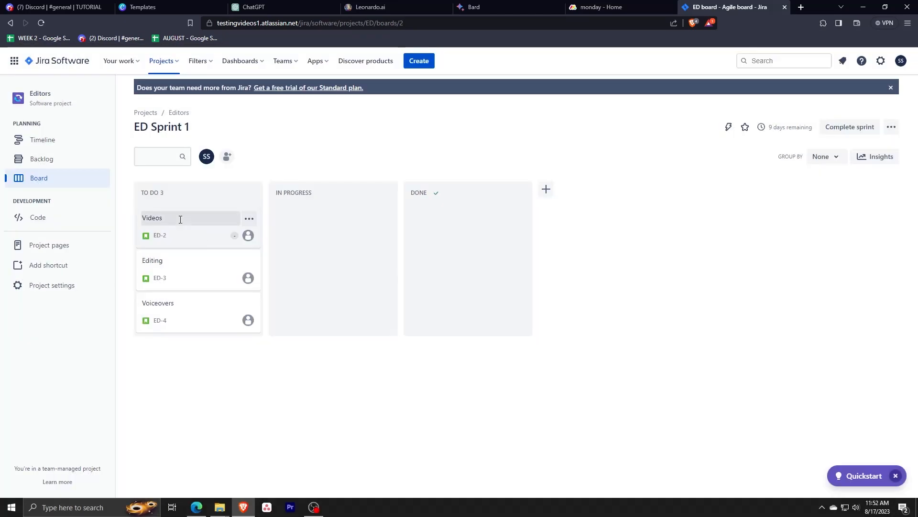
left_click(181, 218)
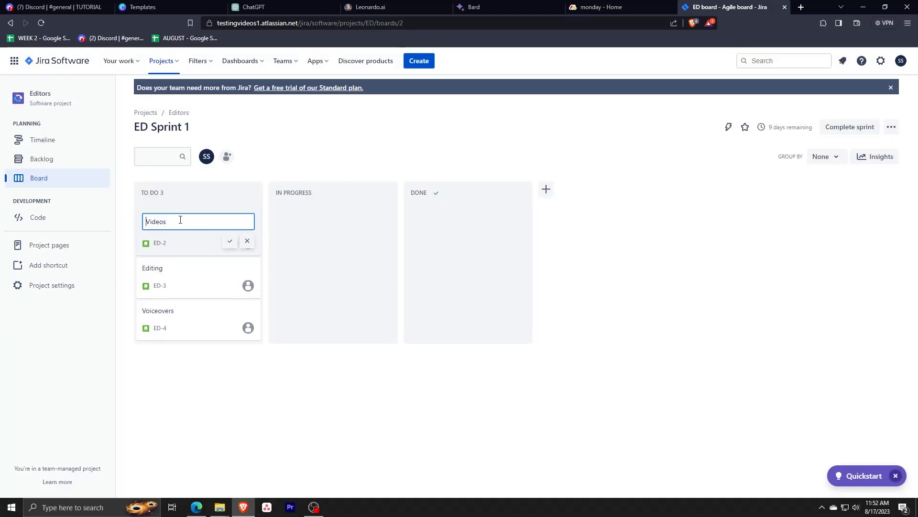
left_click(181, 239)
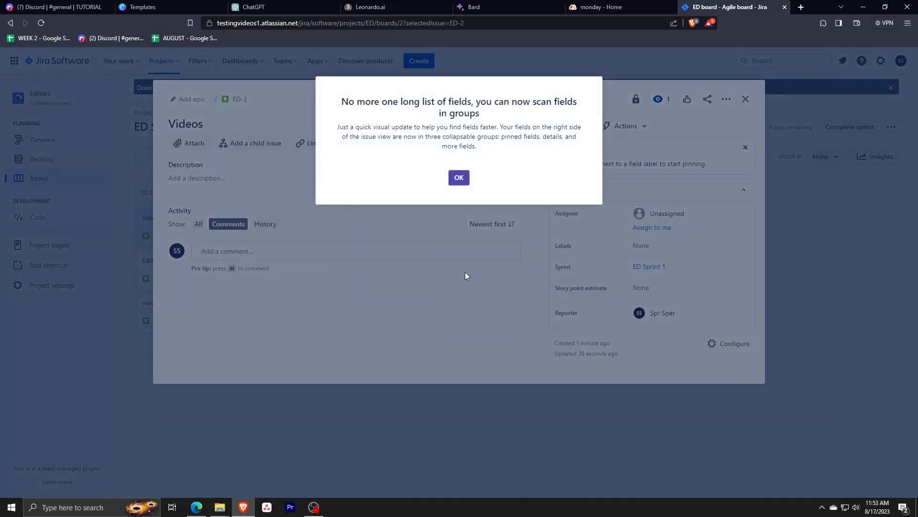
left_click(455, 307)
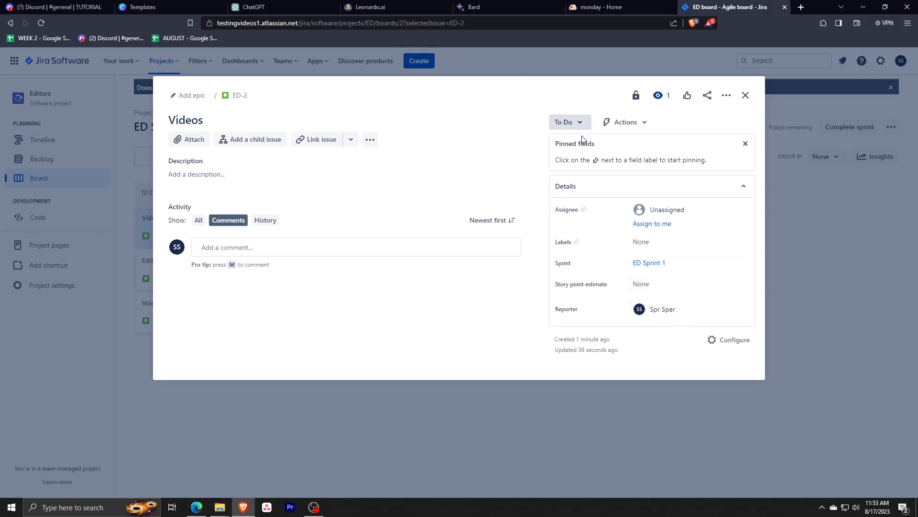
left_click(745, 95)
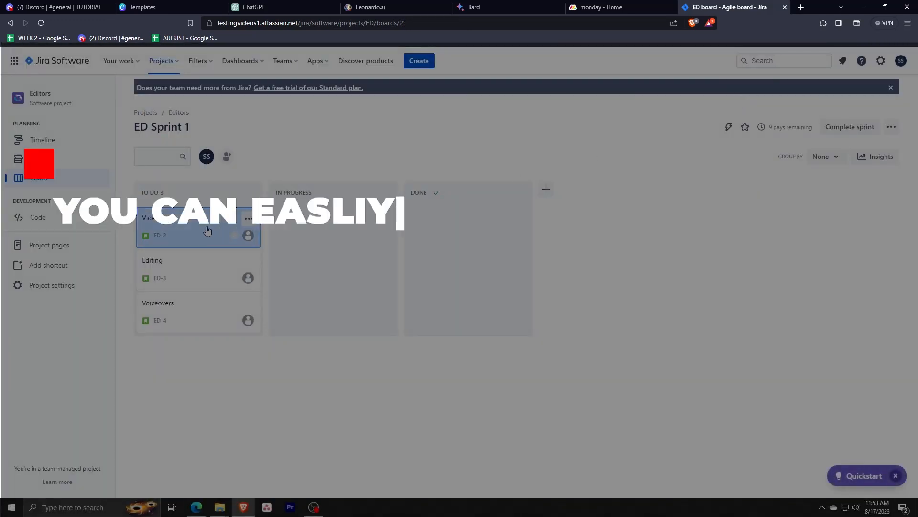
Step: Move the Videos story to In Progress and the Editing story to Done on the sprint board
left_click_drag(210, 228, 316, 250)
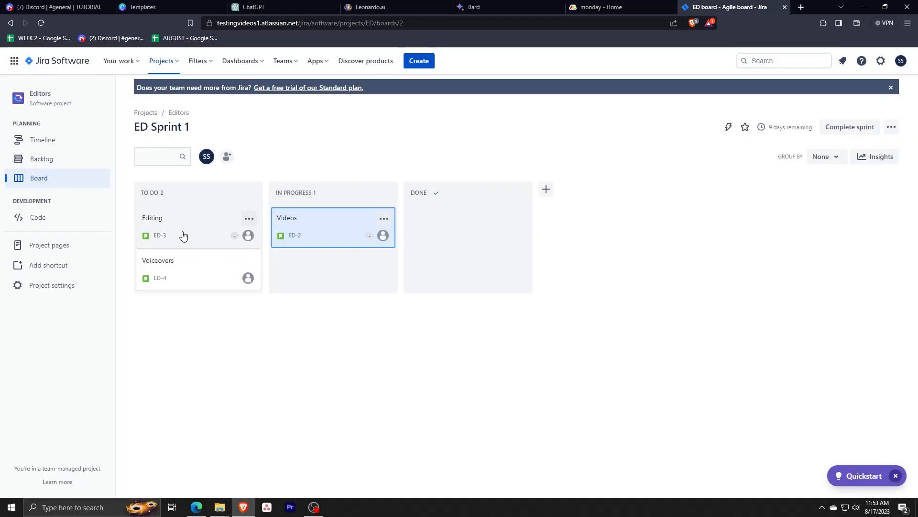
left_click_drag(183, 236, 507, 247)
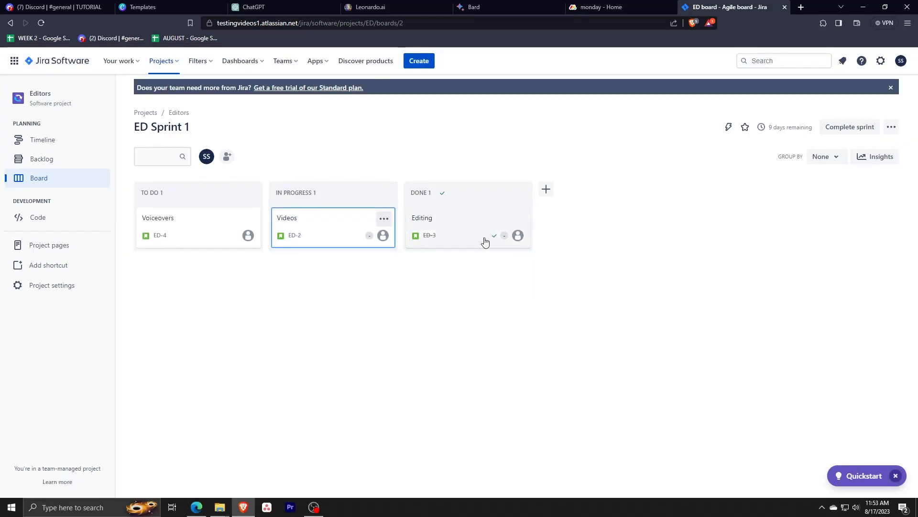
left_click(368, 236)
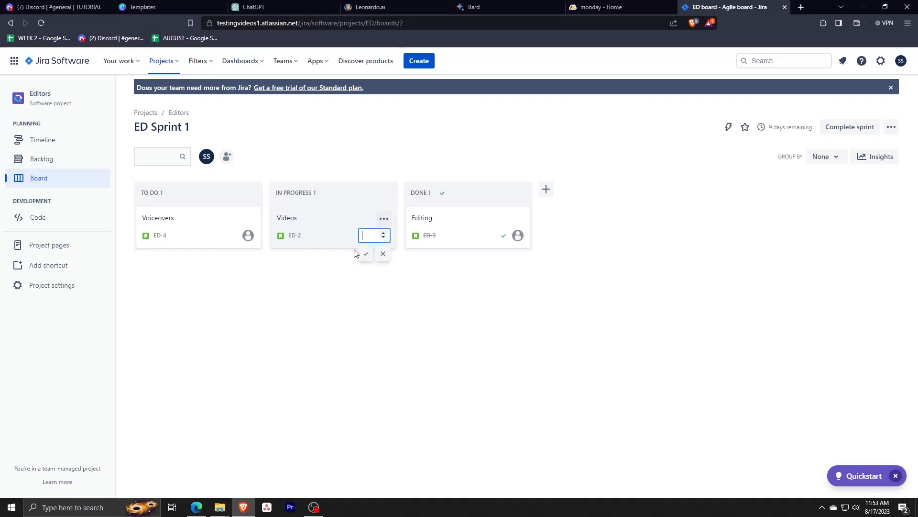
left_click(383, 254)
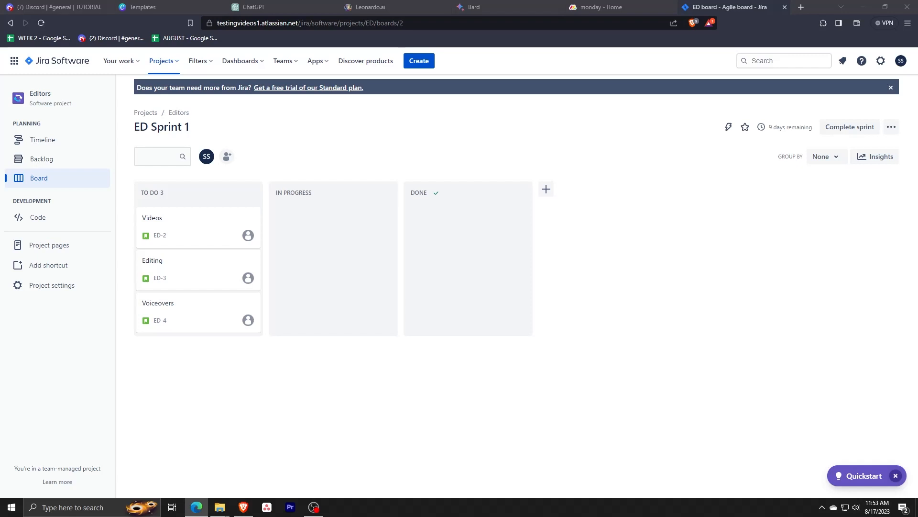
Step: Open the Atlassian Marketplace and browse the listed apps and integrations for Jira
left_click(427, 296)
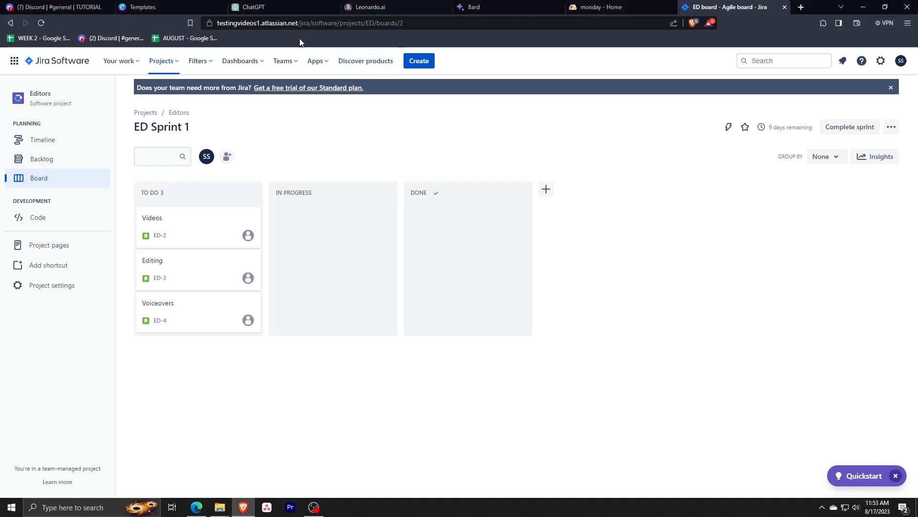
left_click(316, 61)
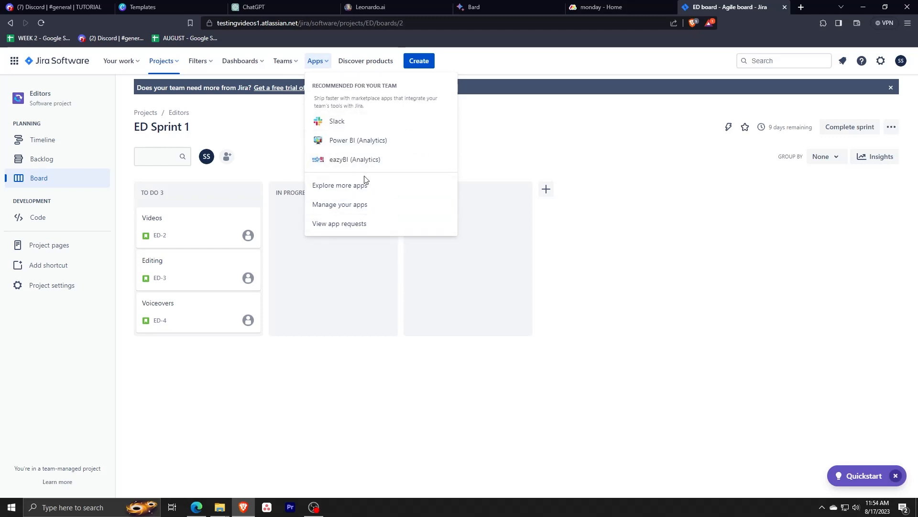
key("alt+Tab")
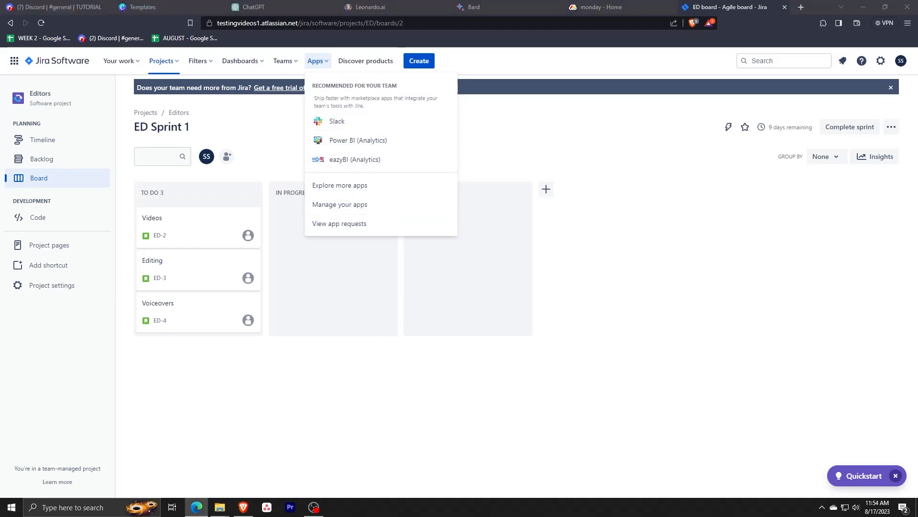
key("alt+Tab")
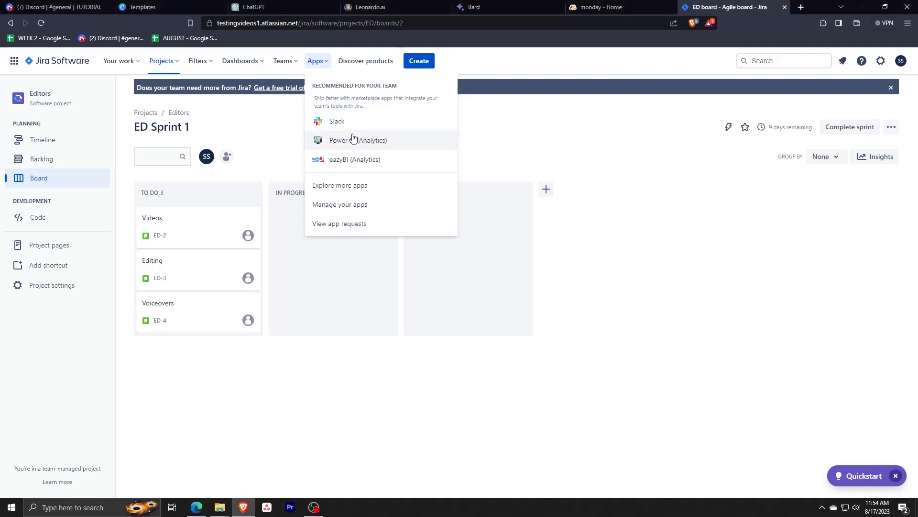
left_click(347, 186)
key("alt+Tab")
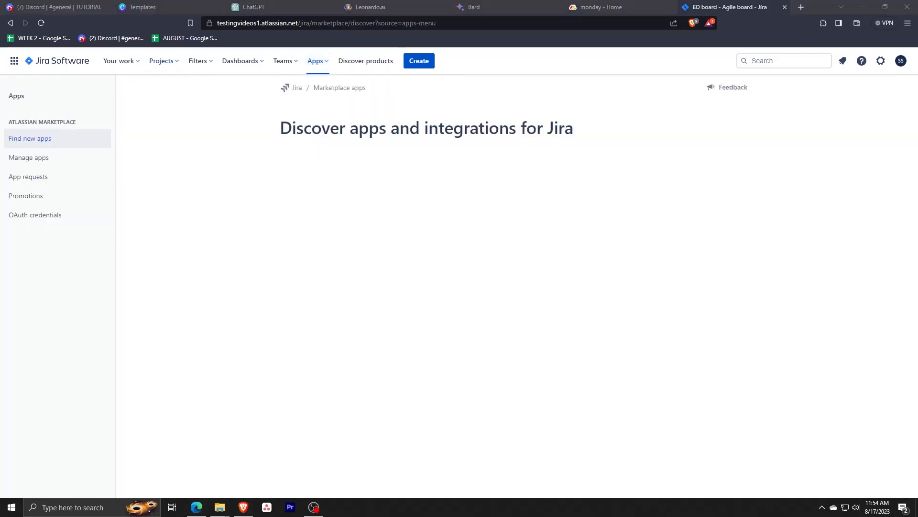
key("alt+Tab")
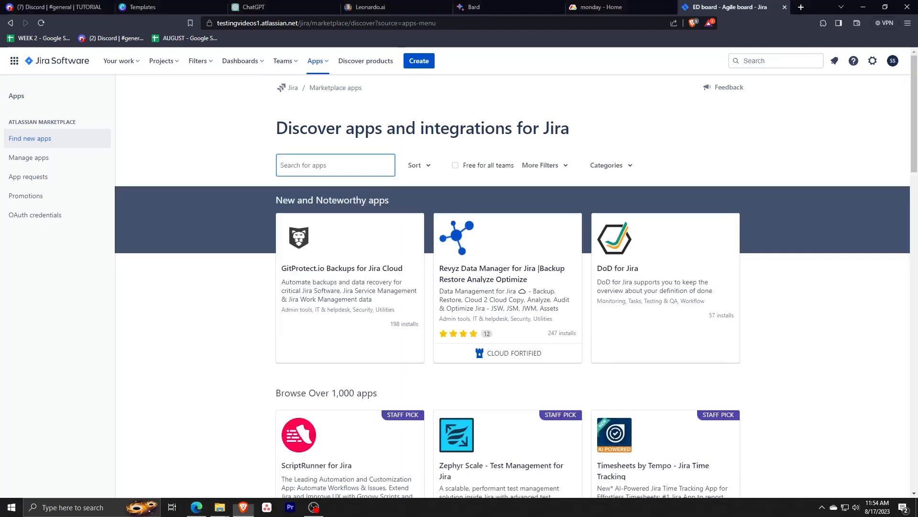
scroll(488, 281, "down", 3)
scroll(361, 268, "down", 7)
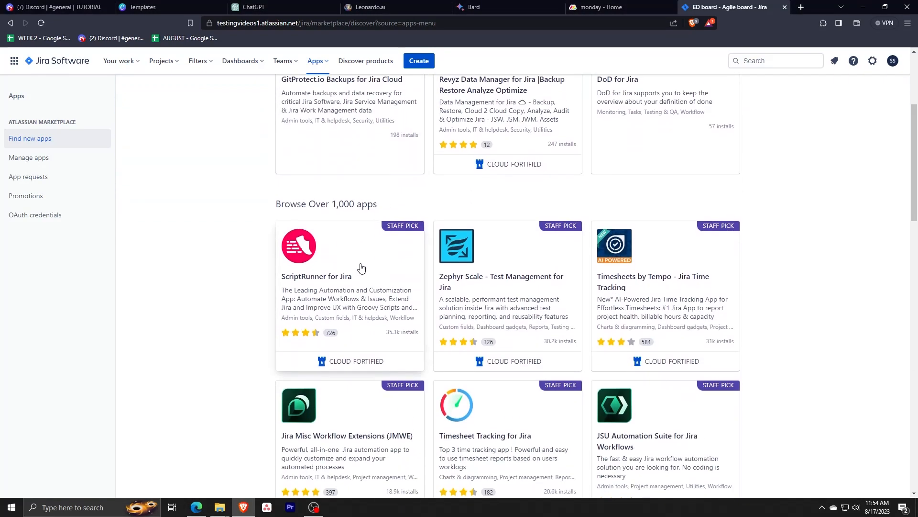
scroll(361, 268, "down", 14)
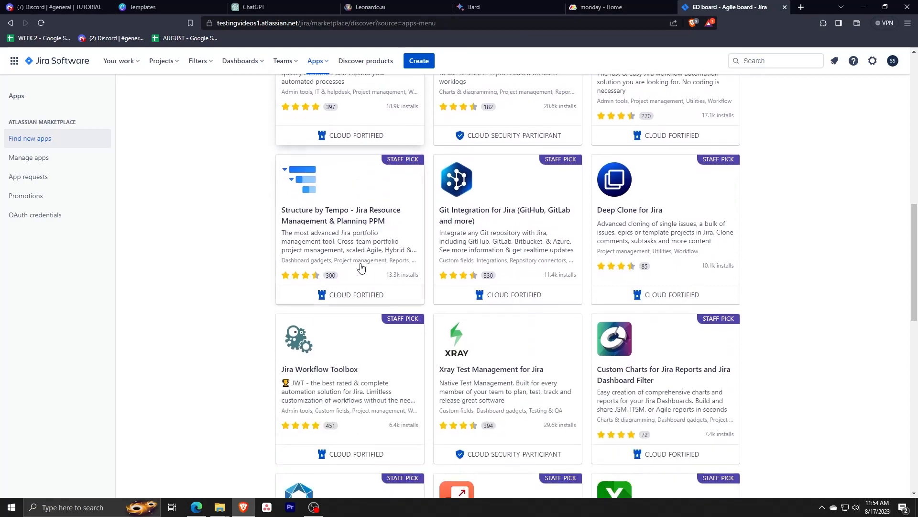
scroll(361, 268, "down", 3)
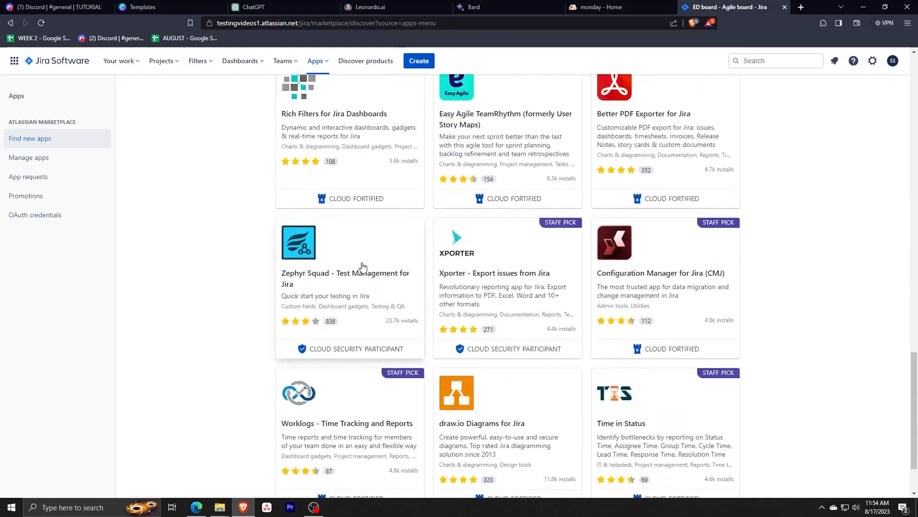
scroll(371, 255, "up", 20)
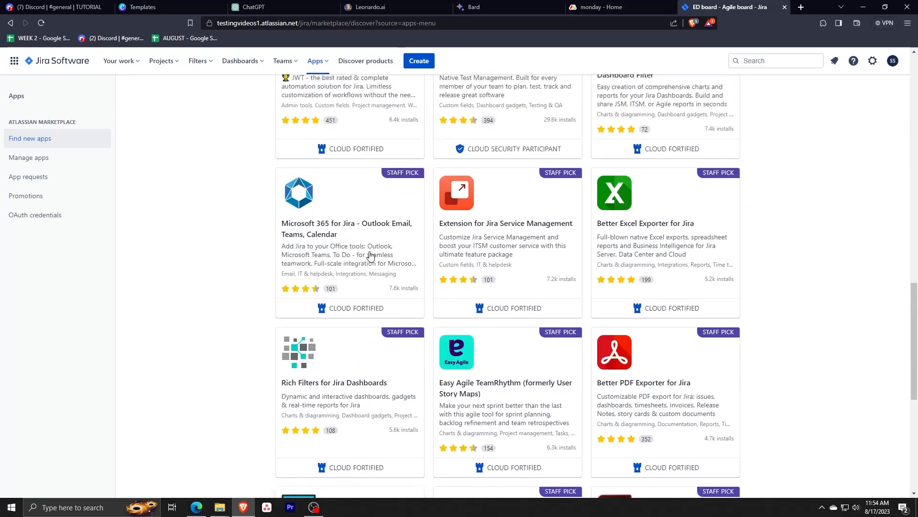
key("alt+Tab")
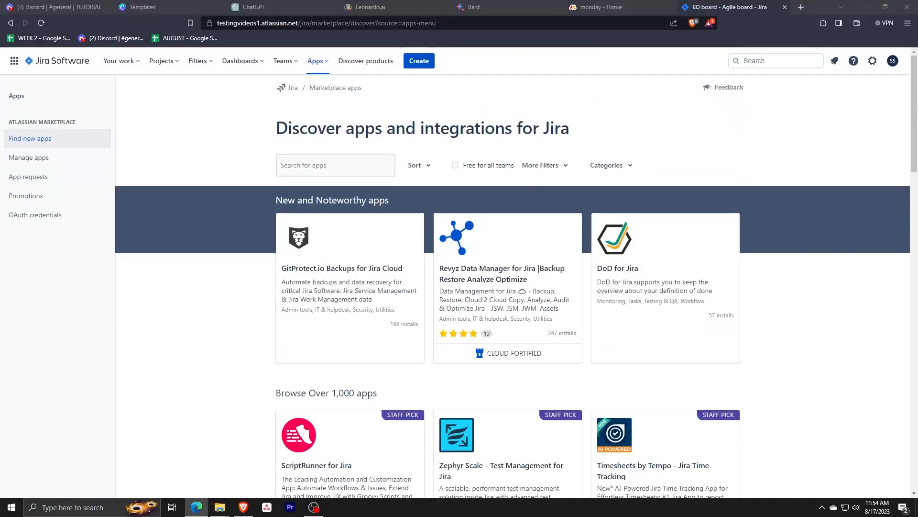
left_click(314, 506)
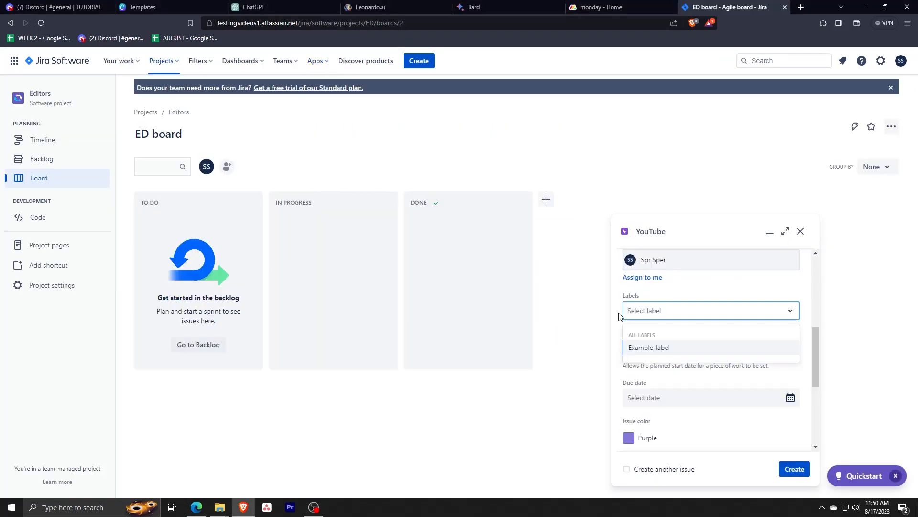
type("Y")
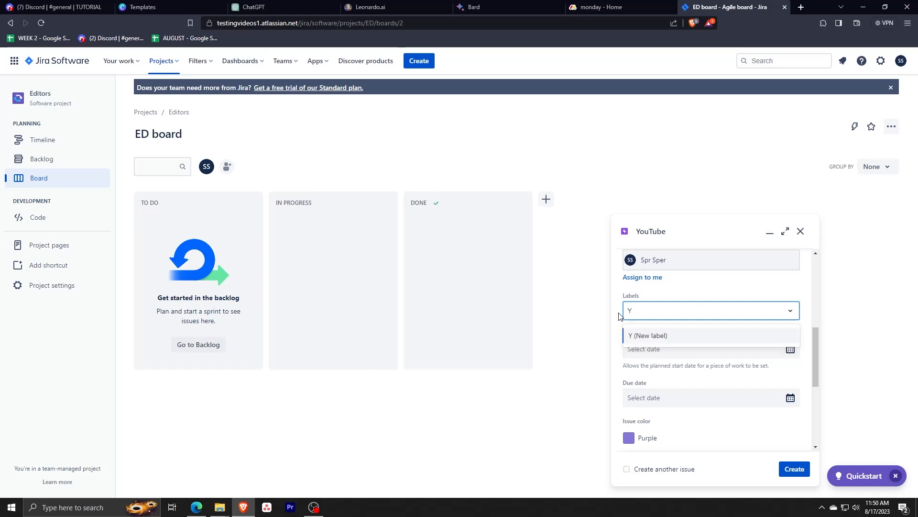
type("ouTube")
left_click(616, 326)
Step: Add YouTube as a new label to the YouTube epic and open the calendar for its start date
left_click(663, 312)
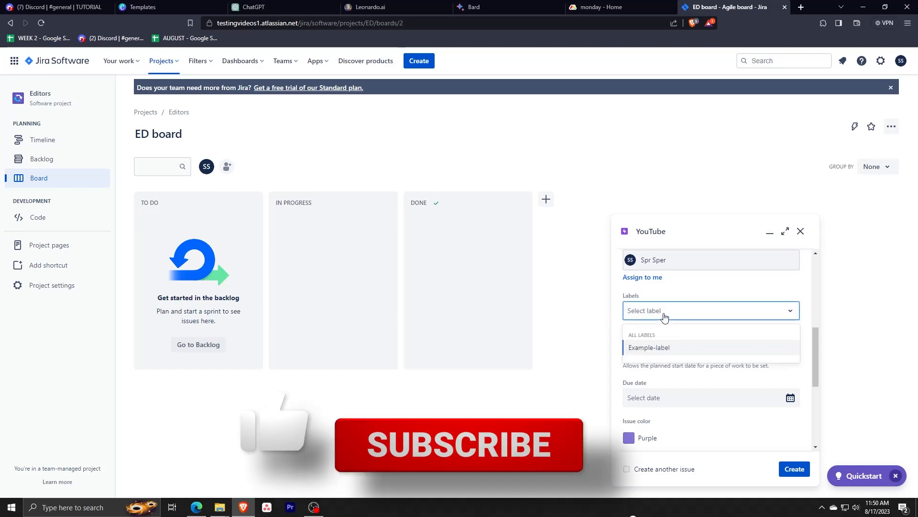
type("T")
key("BackSpace")
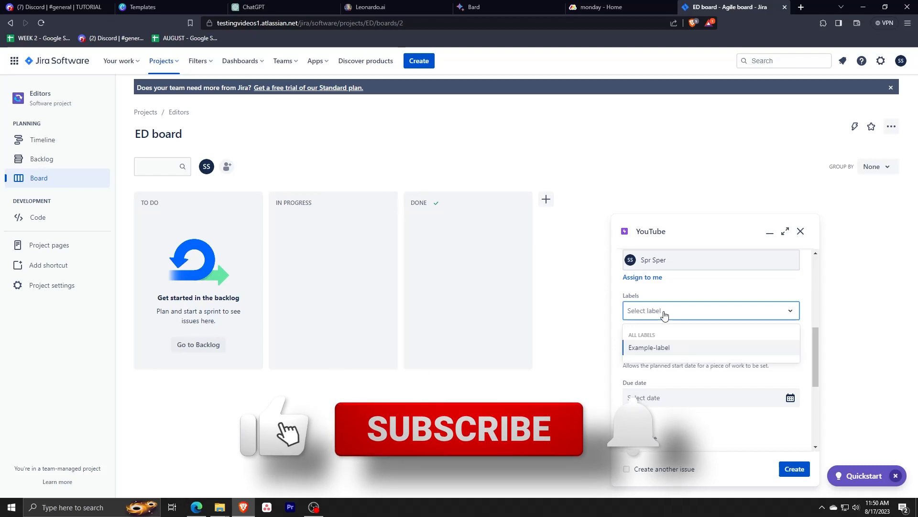
type("YouTube")
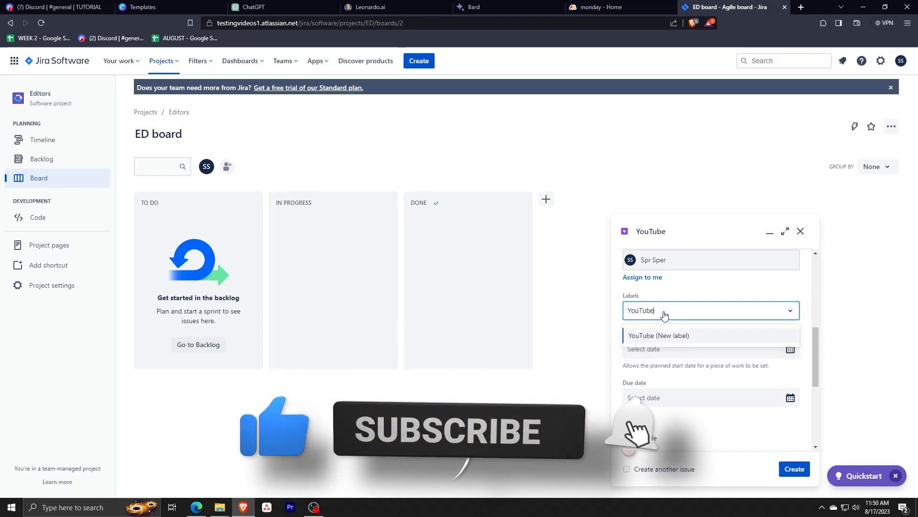
left_click(654, 335)
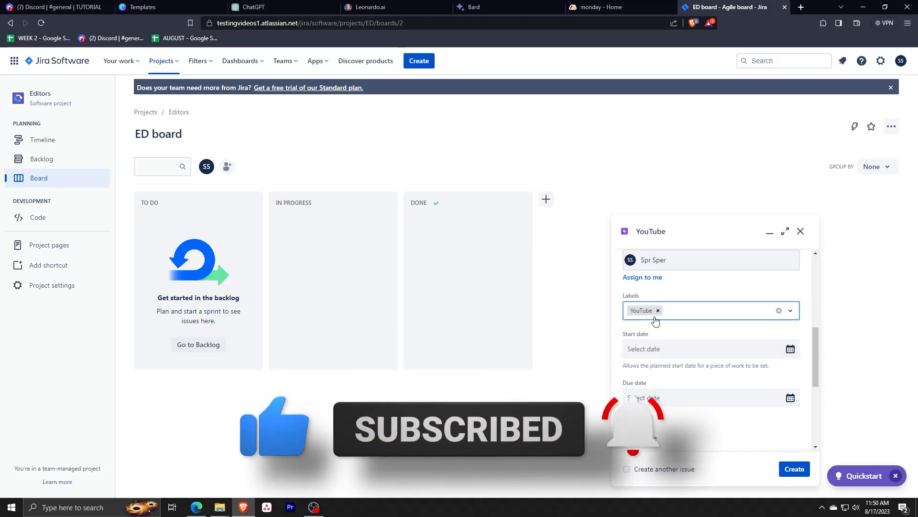
left_click(675, 348)
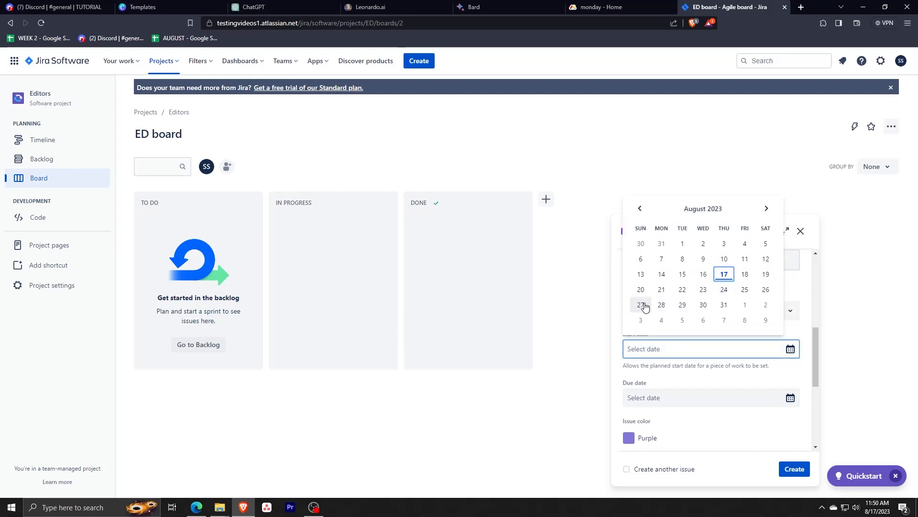